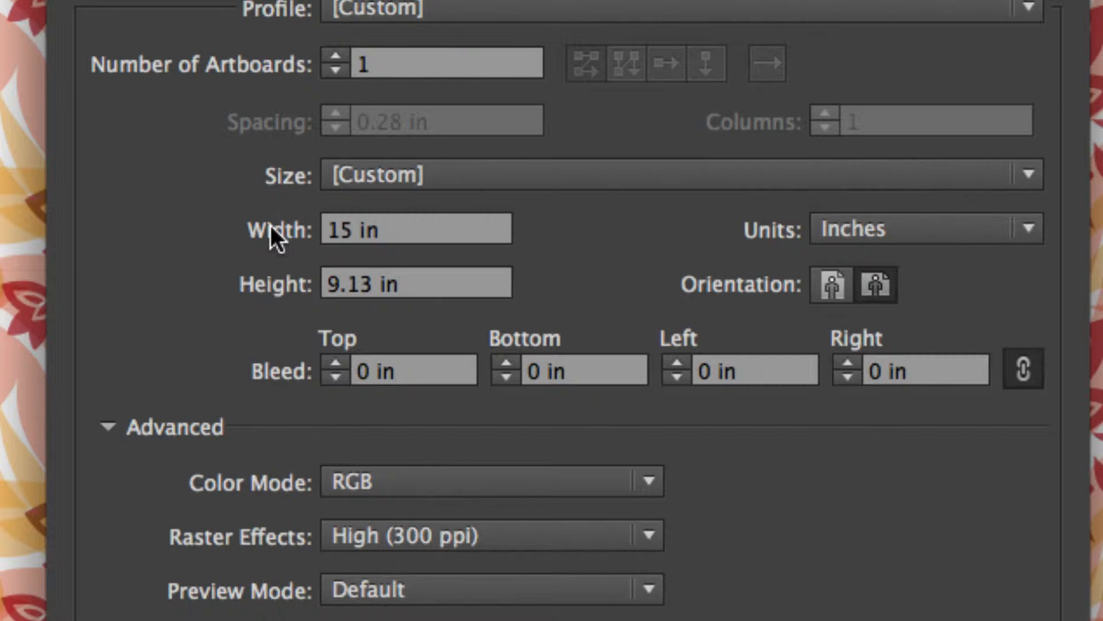
Create a new document 15 in wide and 9.125 in high in RGB color mode.
double_click(333, 232)
click(362, 285)
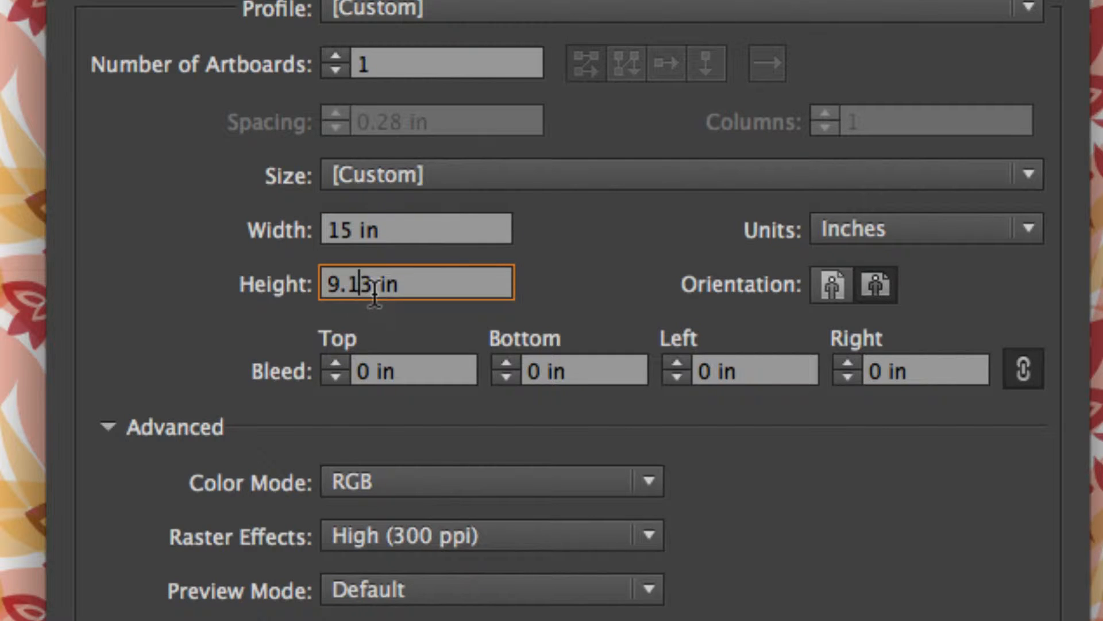
key(BackSpace)
text(25)
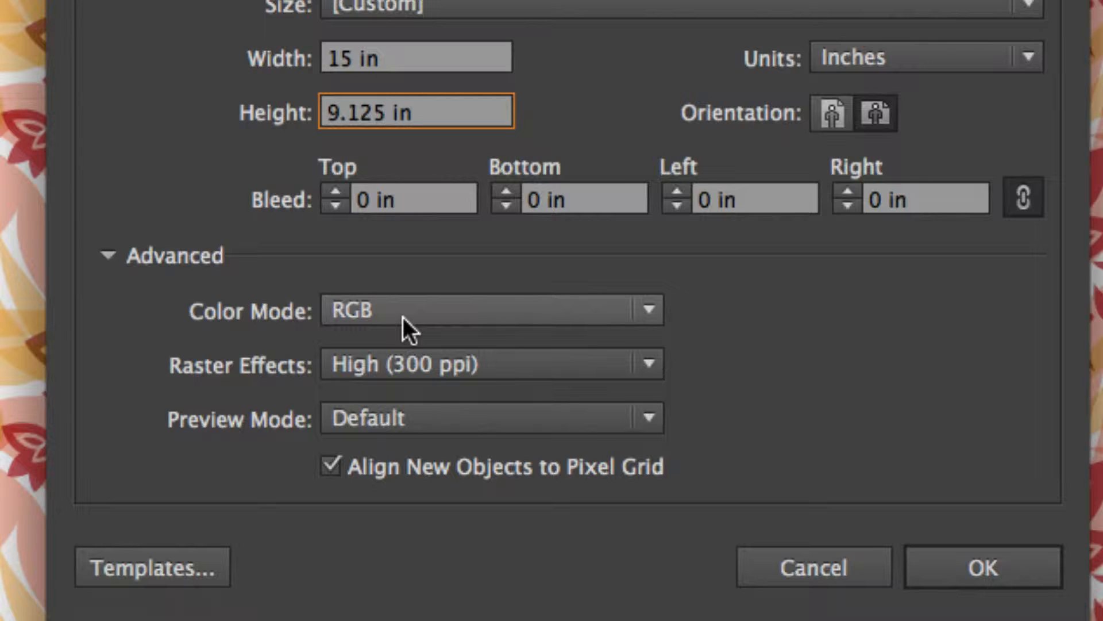
click(403, 316)
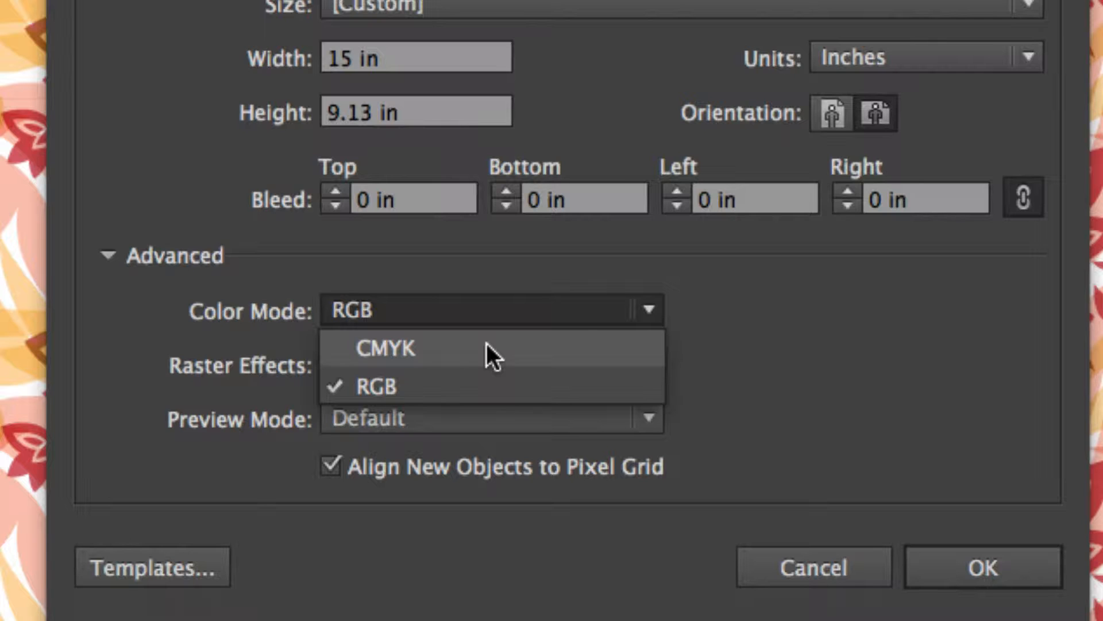
click(487, 387)
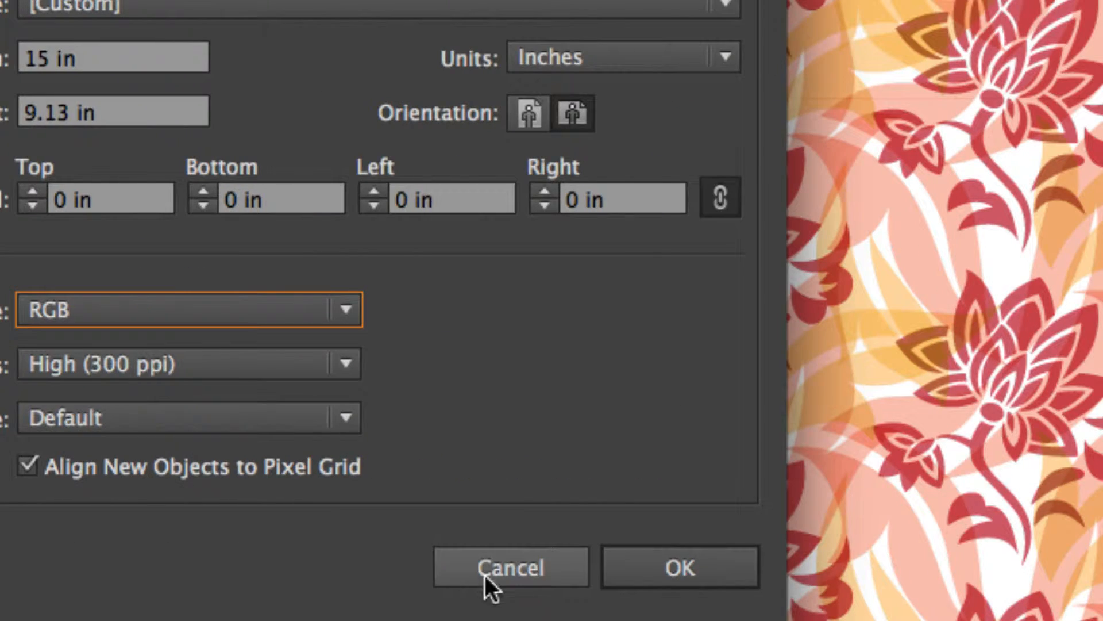
click(787, 571)
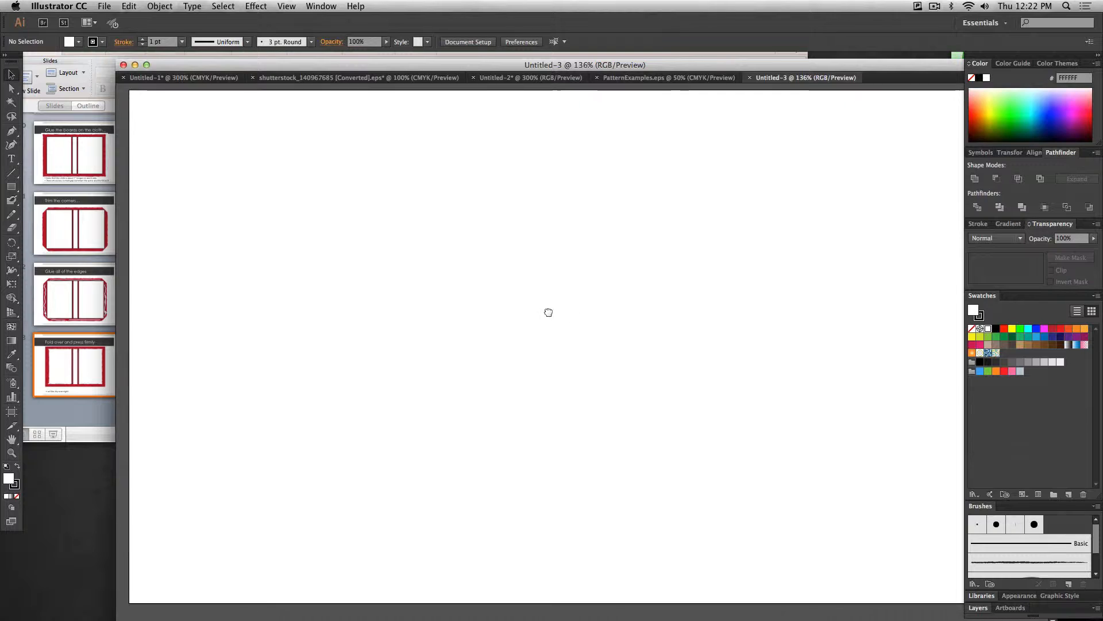
Maximize the new document's window and show its whole blank artboard at 100% zoom.
key(super+minus)
key(super+minus)
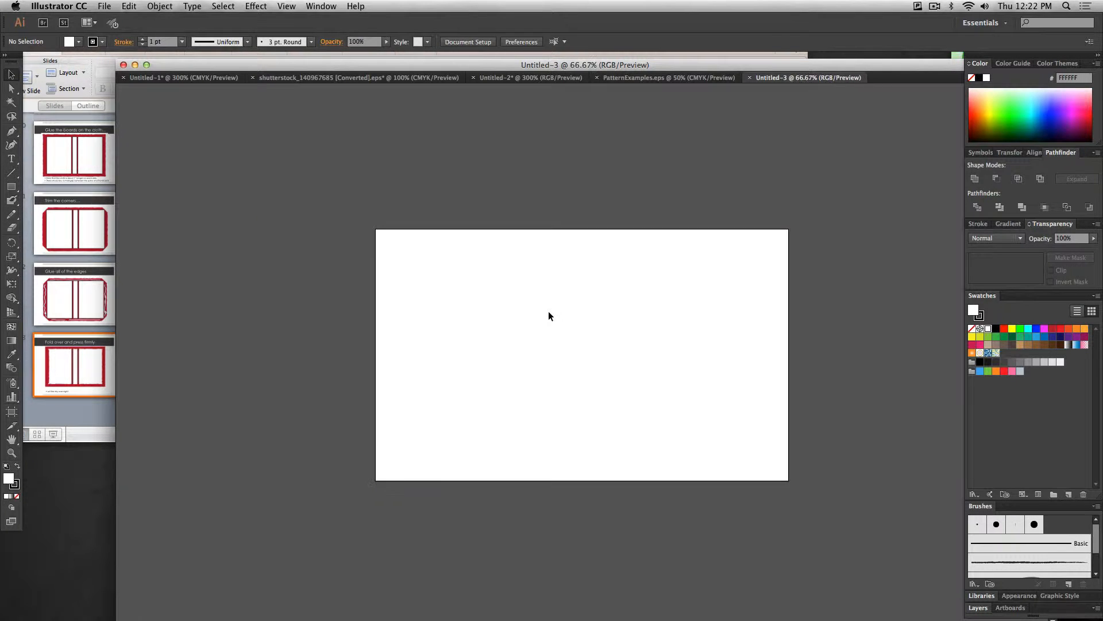
double_click(789, 65)
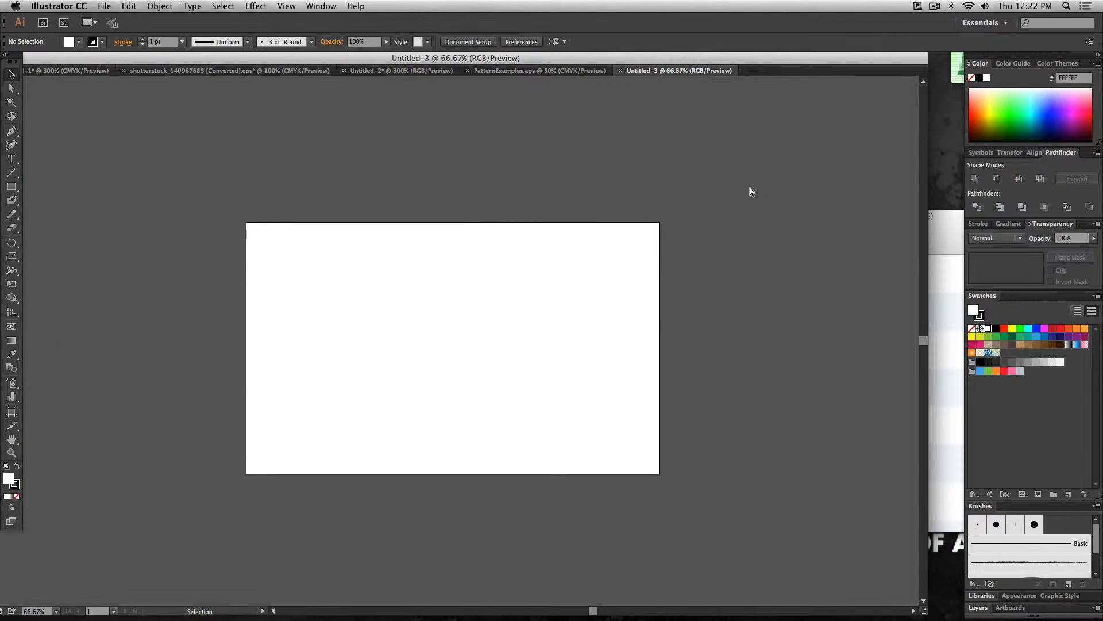
key(super+plus)
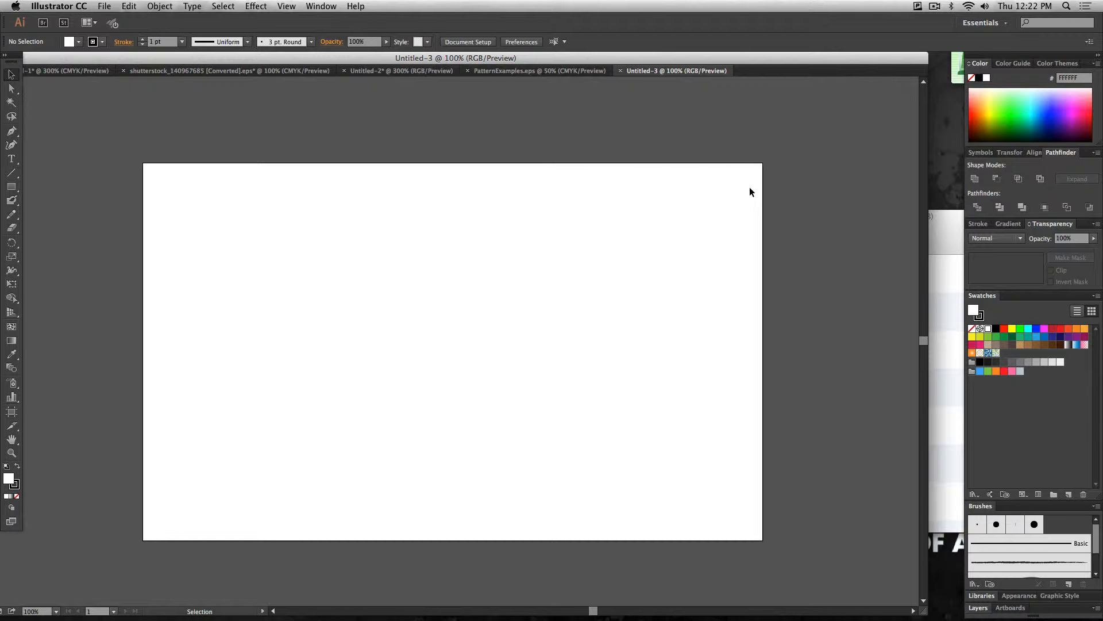
Look over the ornament and floral artboards in PatternExamples.eps for usable motifs.
click(533, 71)
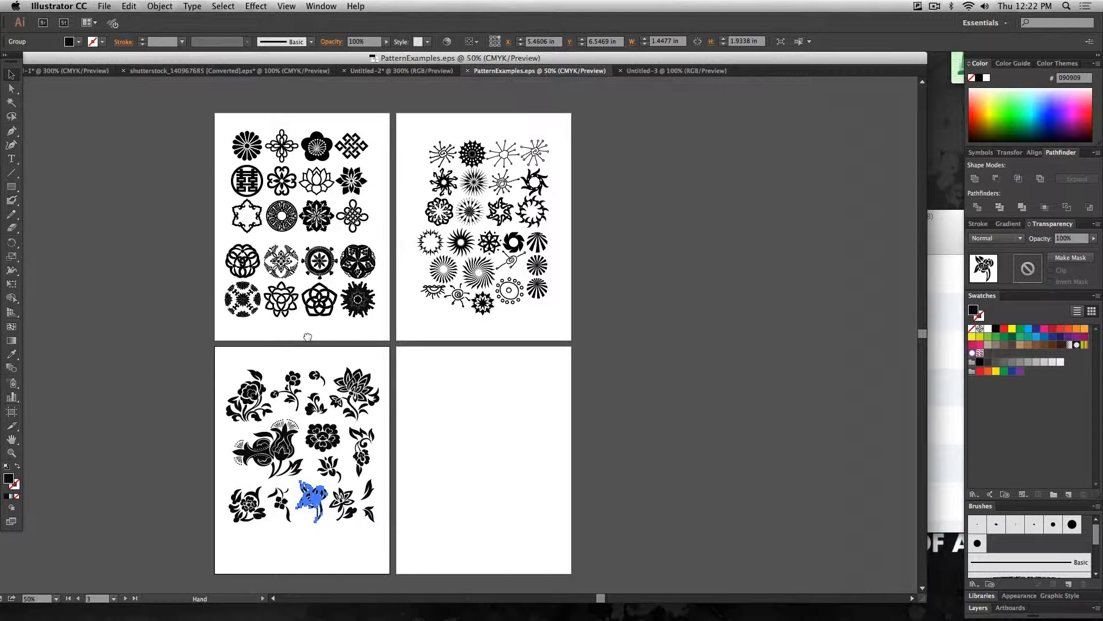
click(211, 340)
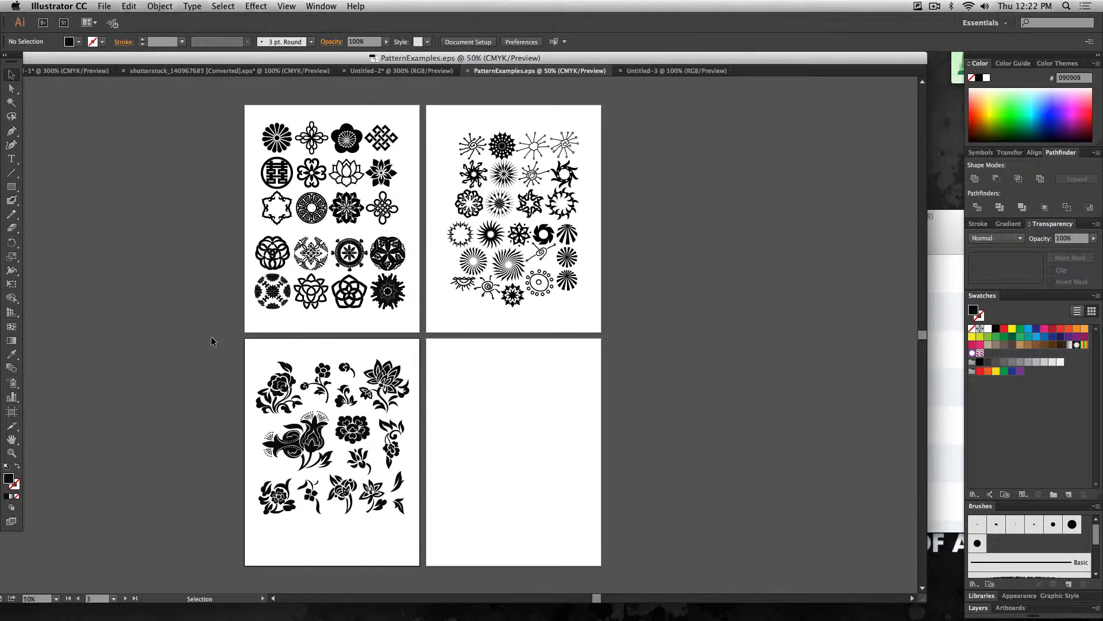
key(super+1)
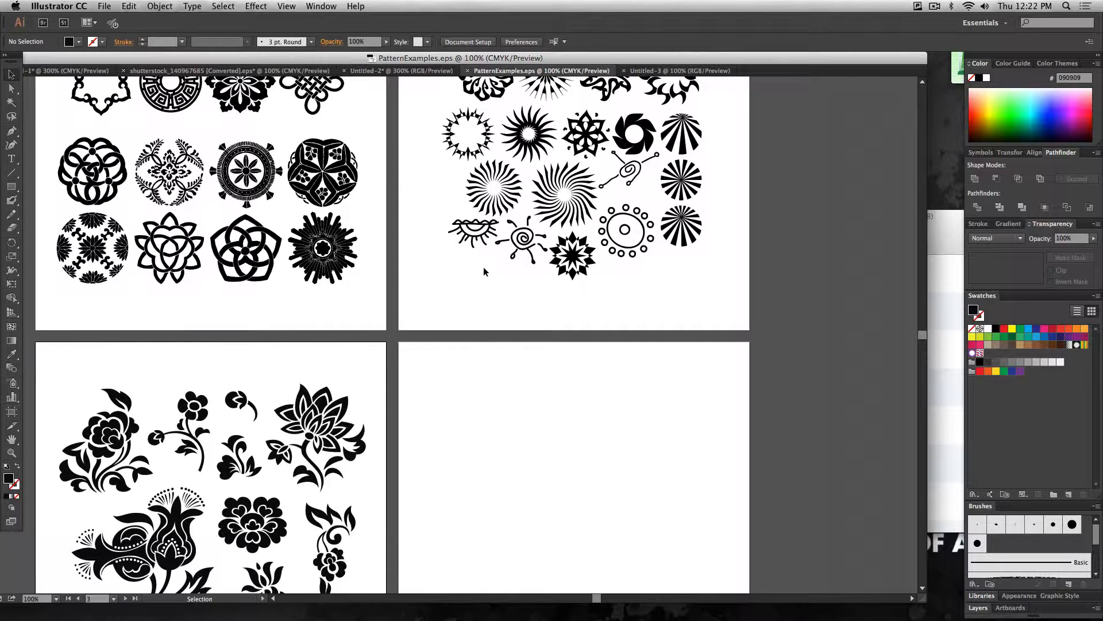
click(319, 183)
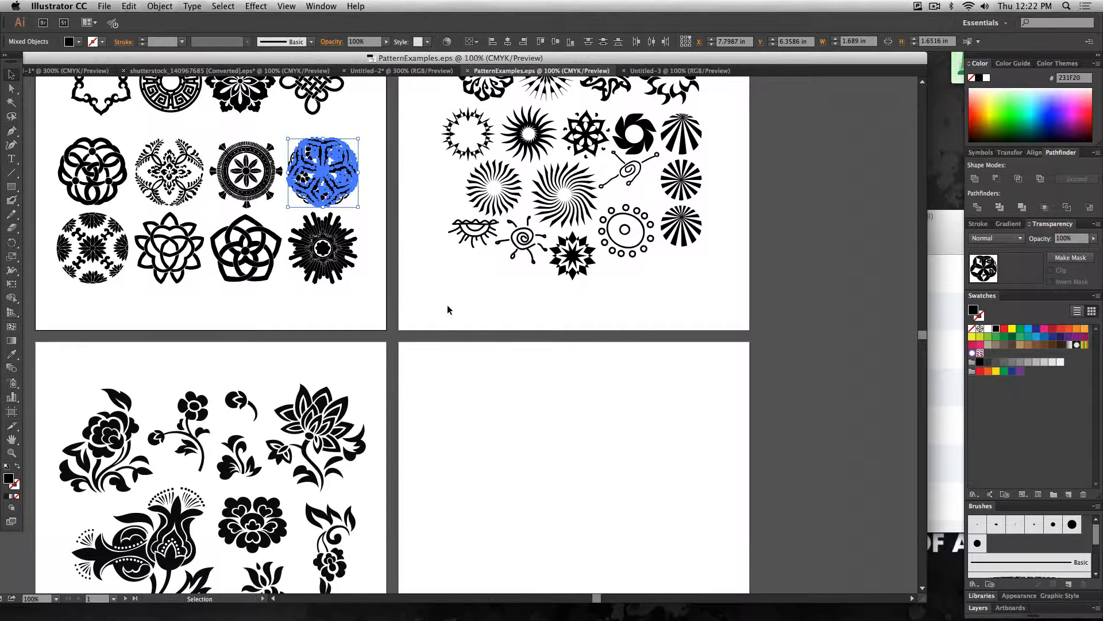
drag(447, 309, 558, 224)
scroll(661, 344, up, 3)
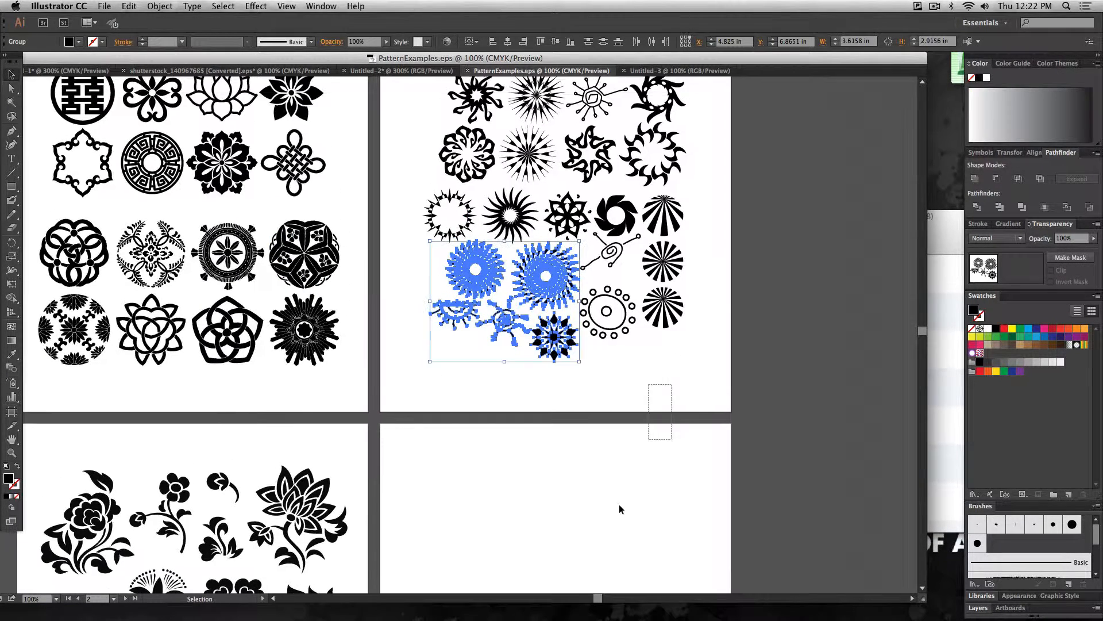
click(619, 505)
scroll(466, 495, down, 5)
scroll(465, 494, left, 3)
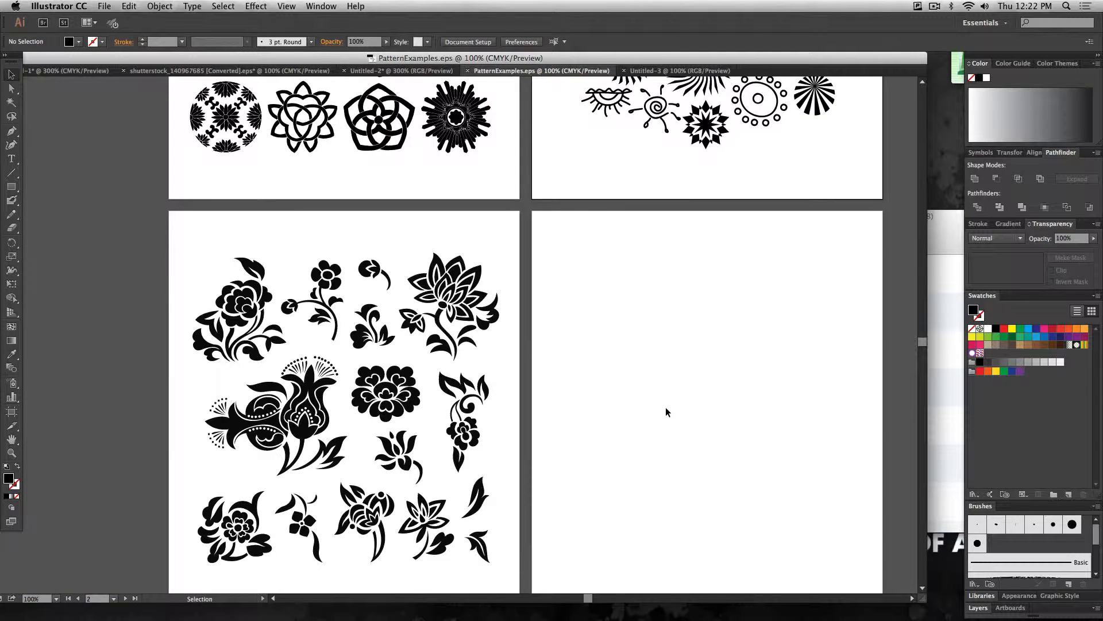
Switch to the Firefox course page, view the Project Exercises folder holding PatternExamples.eps, and return to Illustrator.
mouse_move(979, 619)
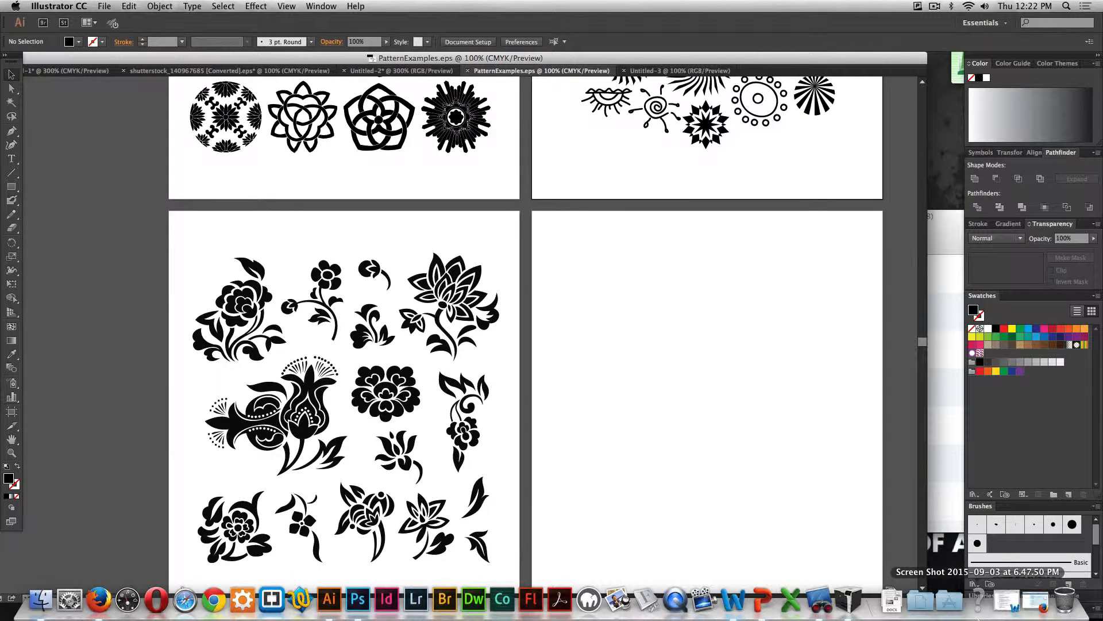
click(1035, 601)
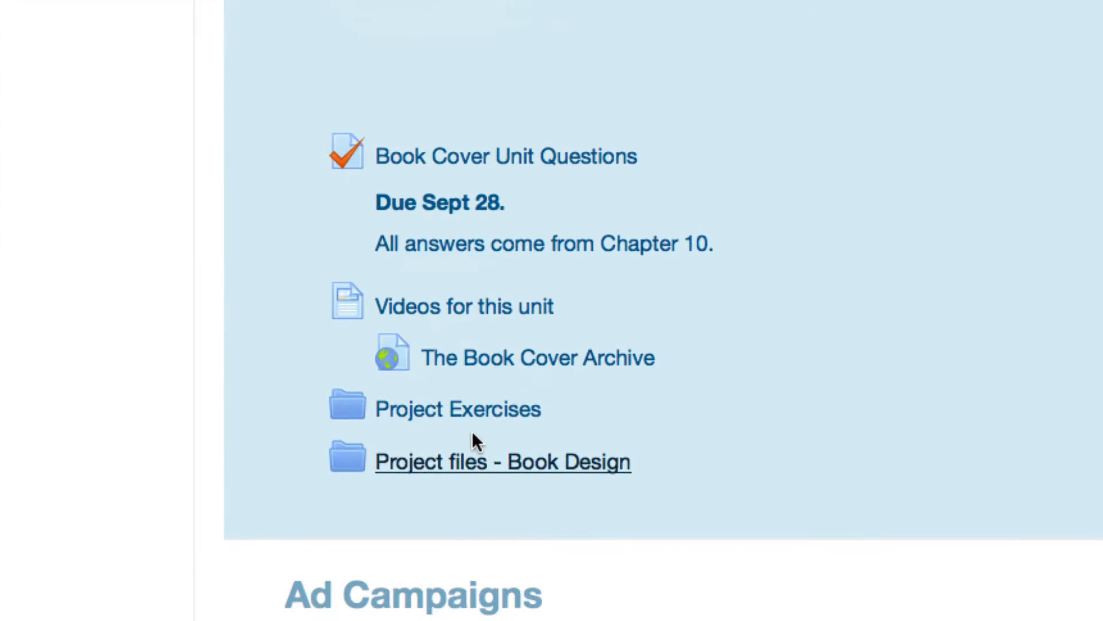
click(501, 428)
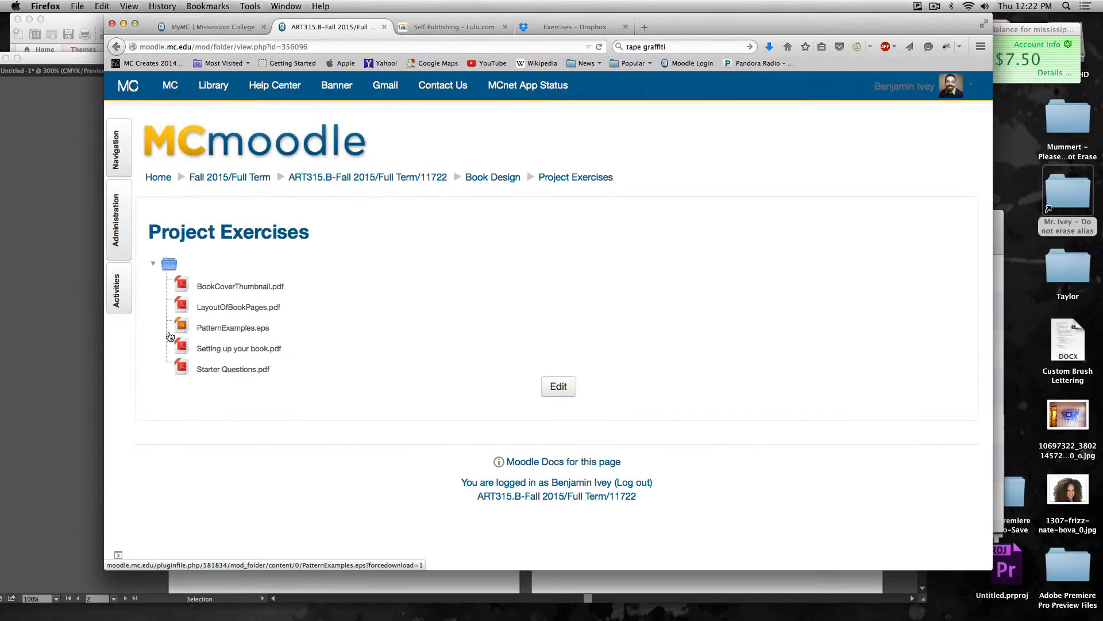
click(388, 189)
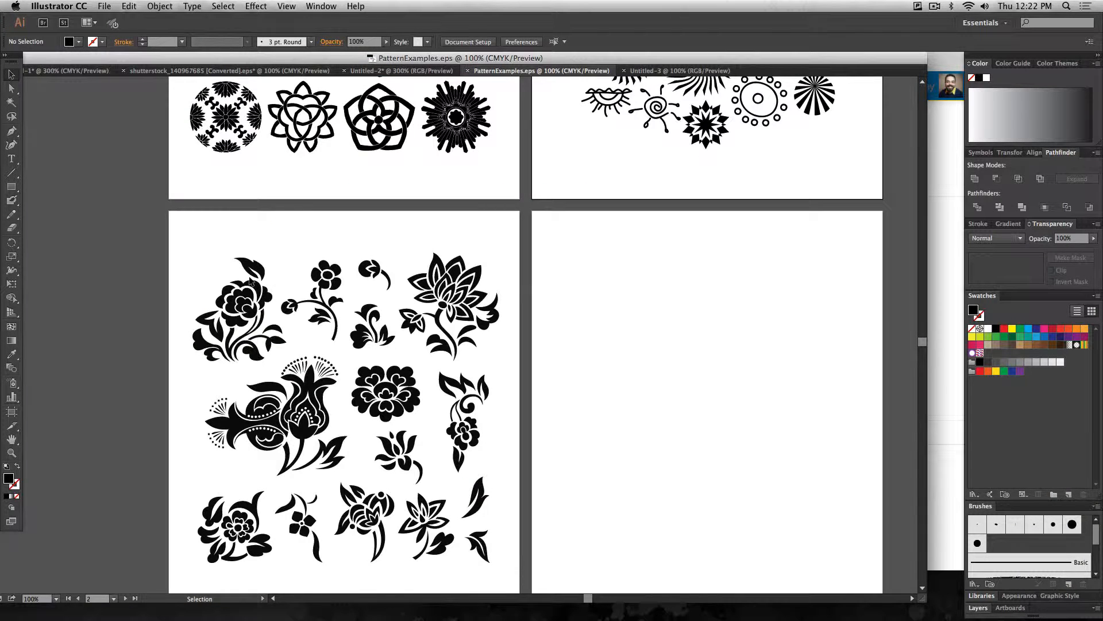
Copy the large lotus flower, the small bud and the leaf ornament from PatternExamples.eps into the new Untitled-3 document.
scroll(192, 233, down, 2)
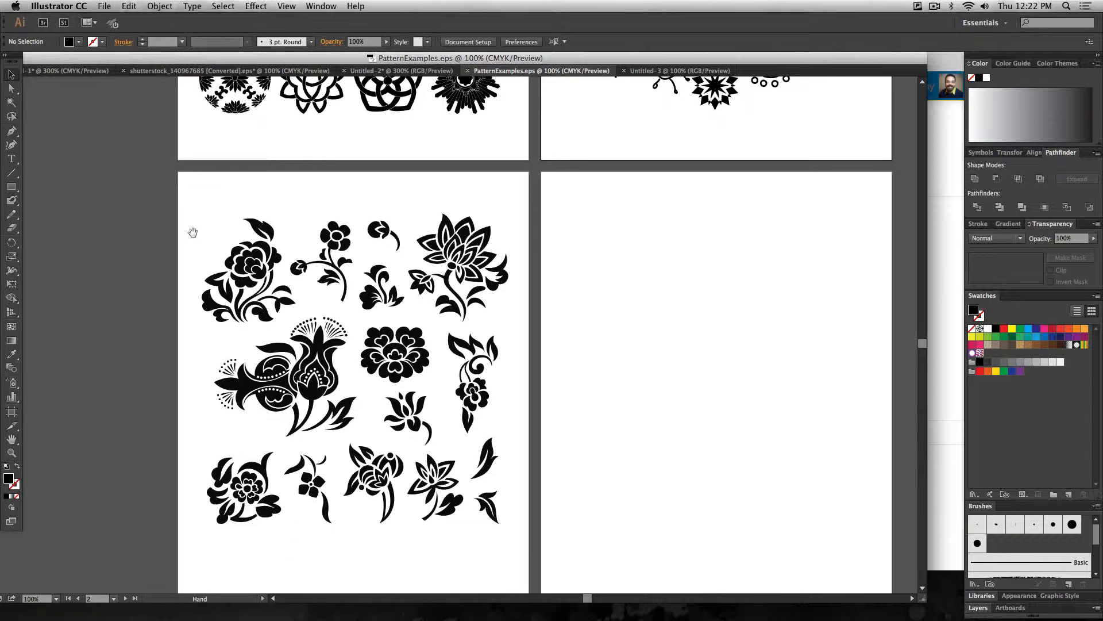
key(super+equal)
scroll(192, 232, up, 2)
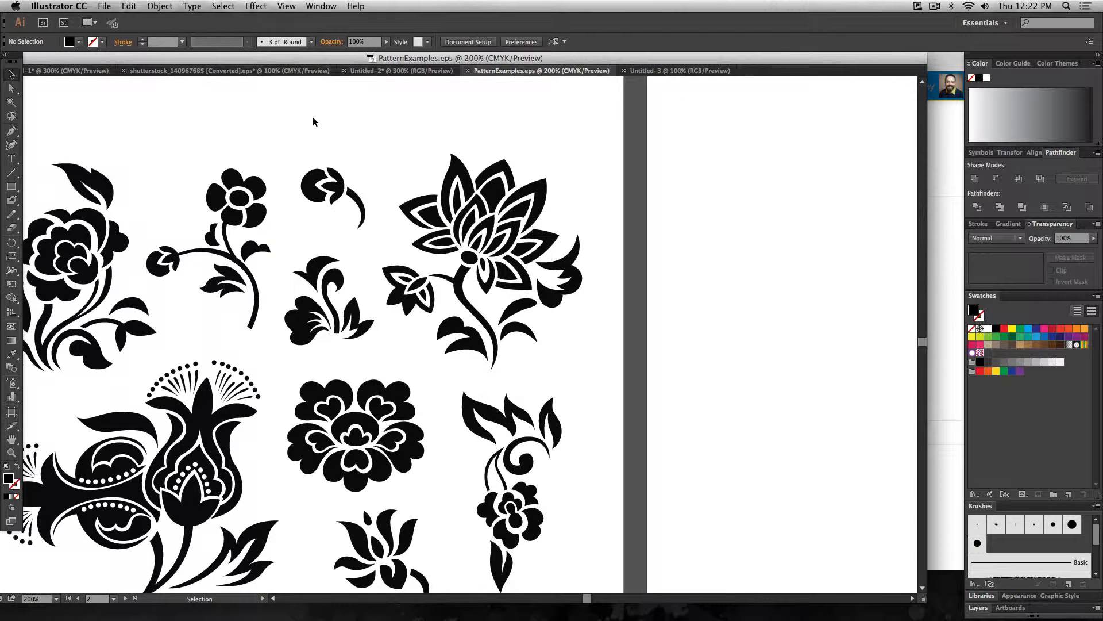
drag(314, 118, 582, 341)
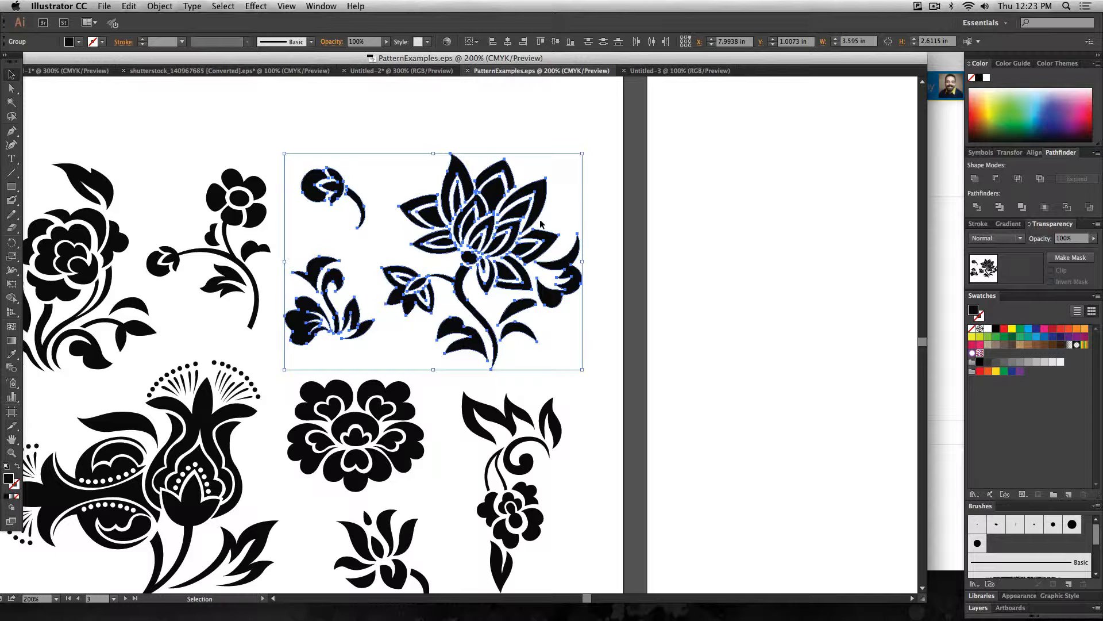
click(683, 69)
key(super+v)
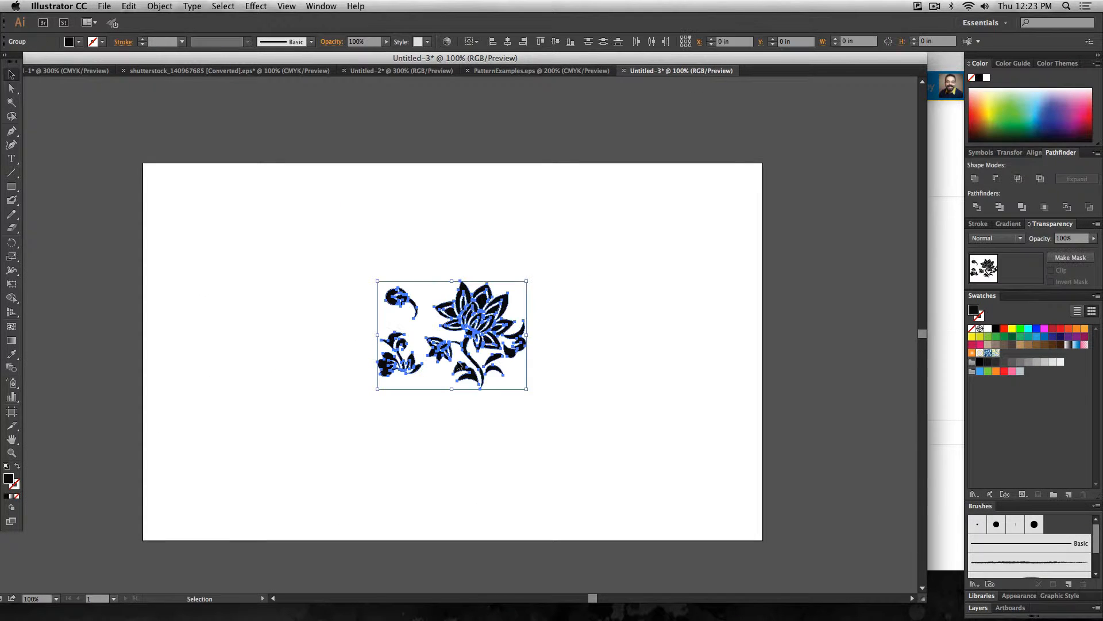
Fill the large lotus flower with the dark red swatch.
key(super+equal)
key(super+equal)
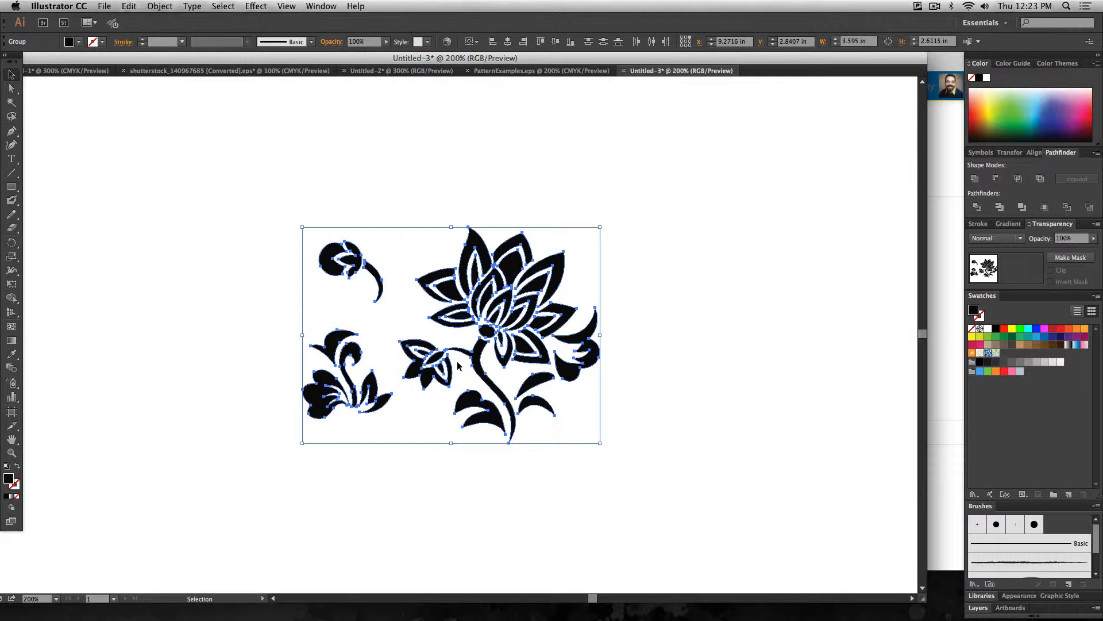
click(452, 200)
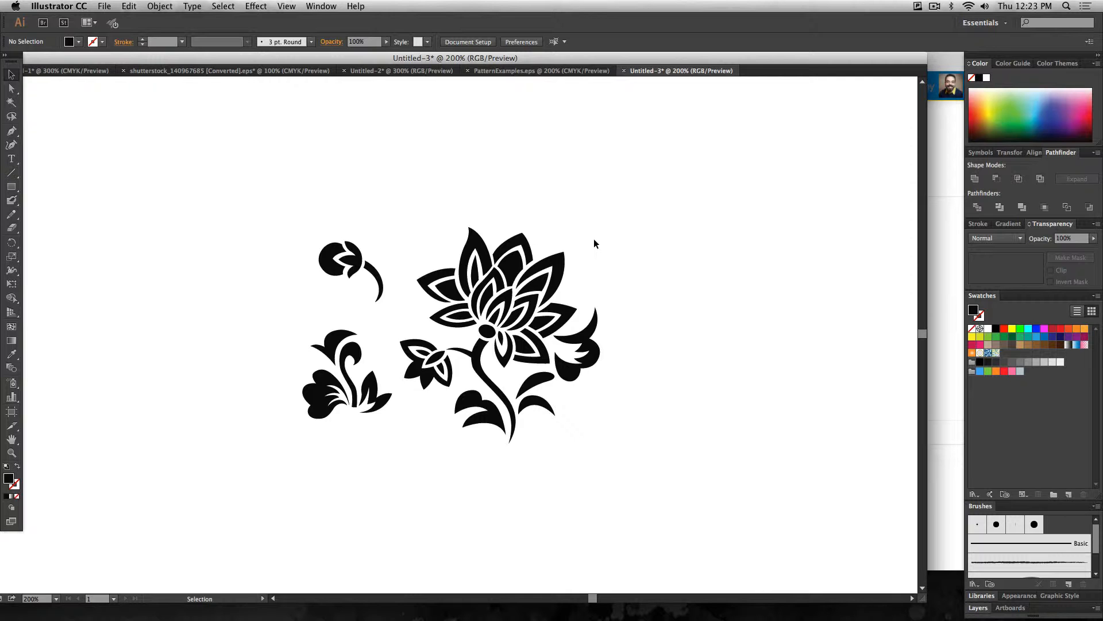
drag(461, 224, 636, 437)
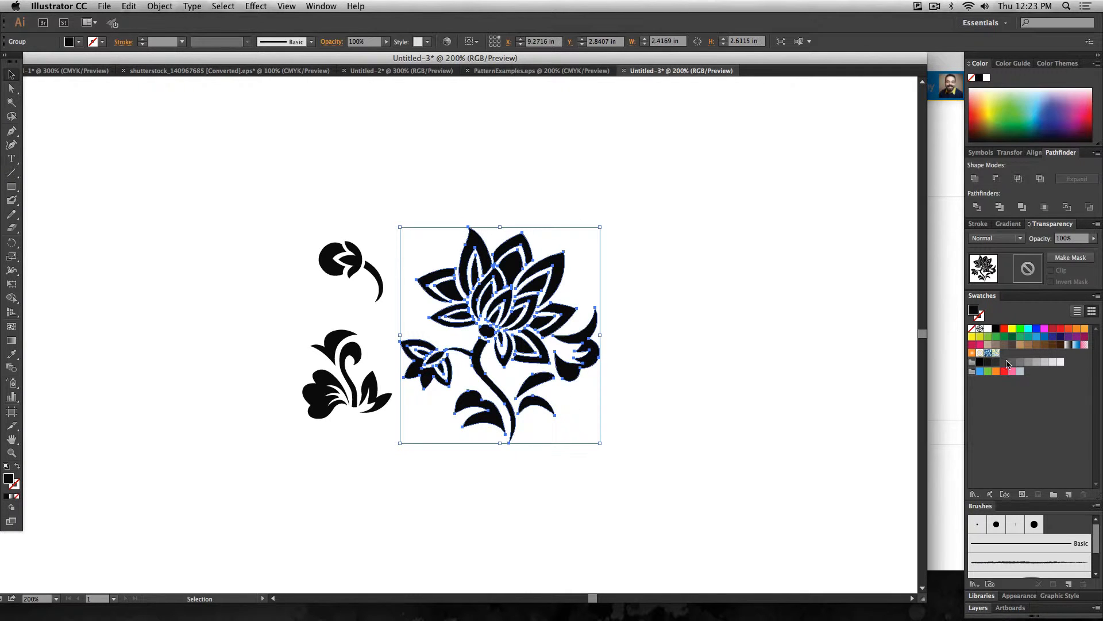
click(1052, 328)
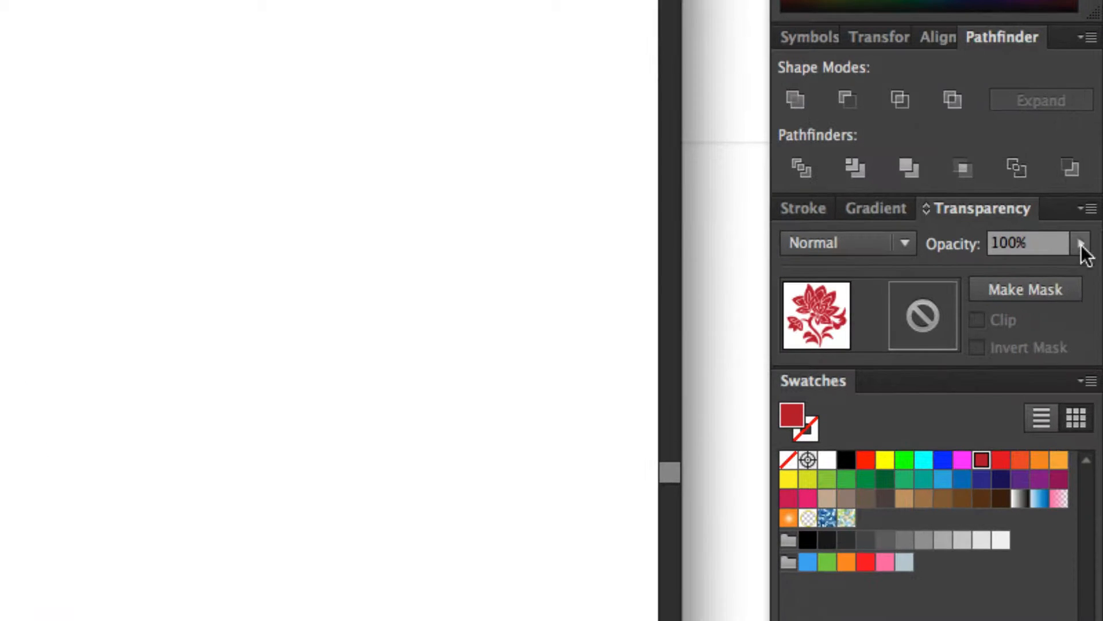
Set the lotus flower's opacity to 56% and its blending mode to Multiply.
click(1093, 238)
drag(1083, 249, 1069, 248)
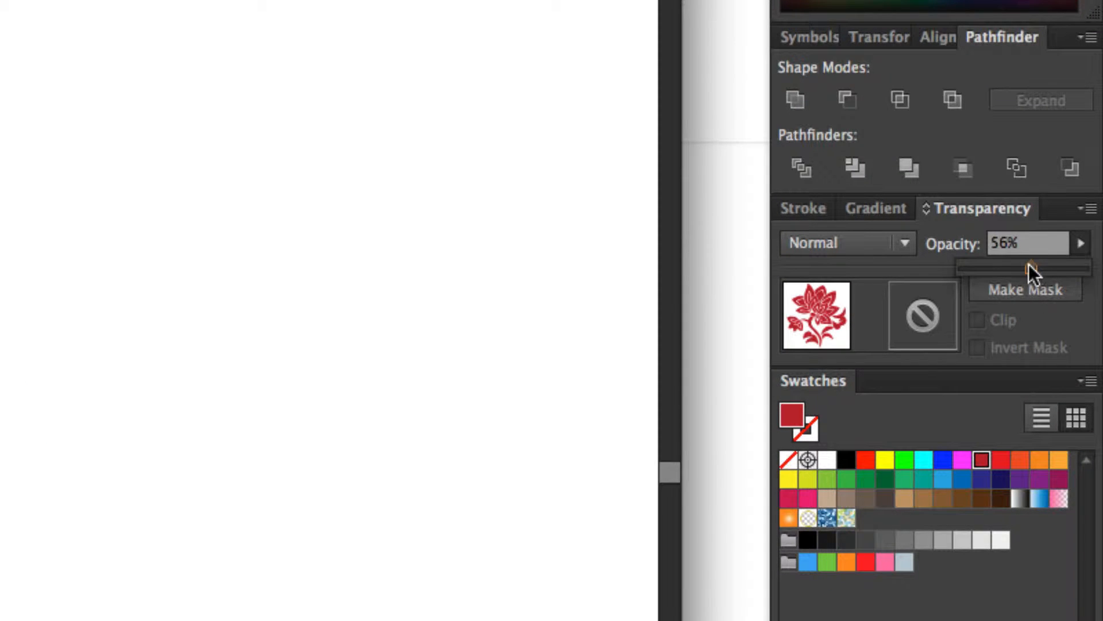
click(881, 246)
click(857, 343)
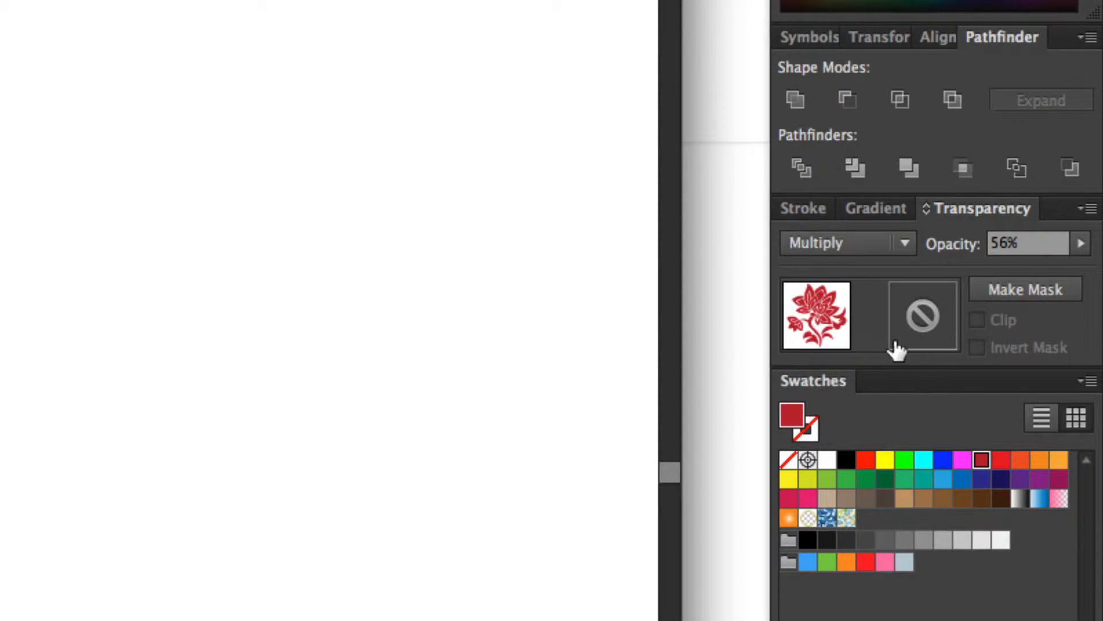
click(257, 341)
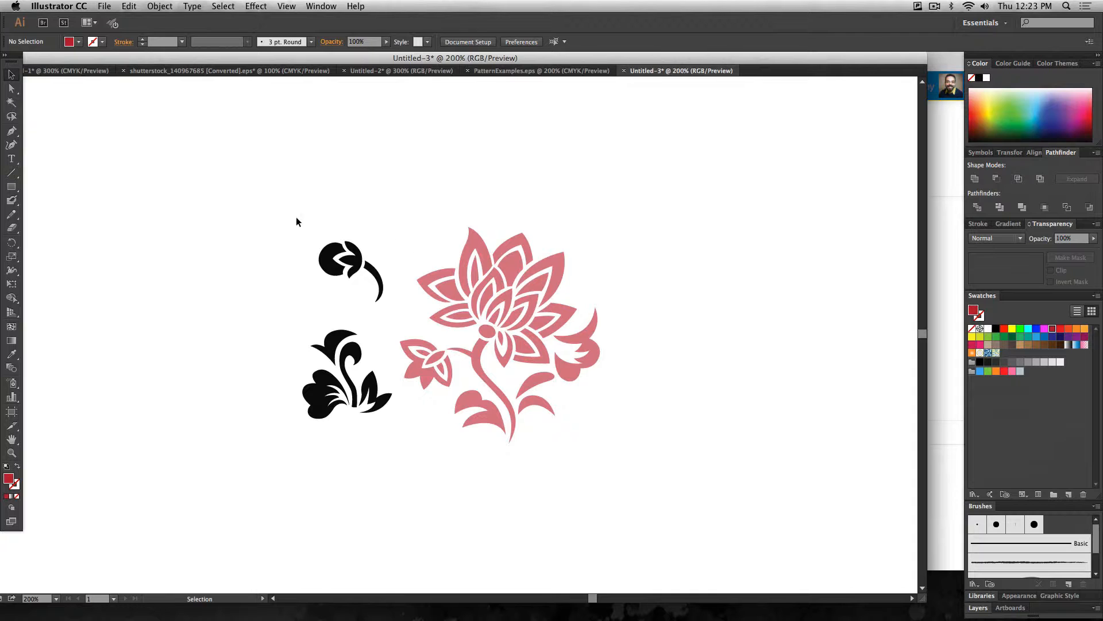
Enlarge the small bud to about 1.64 by 1.55 in and fill it with orange.
click(338, 260)
drag(385, 240, 438, 202)
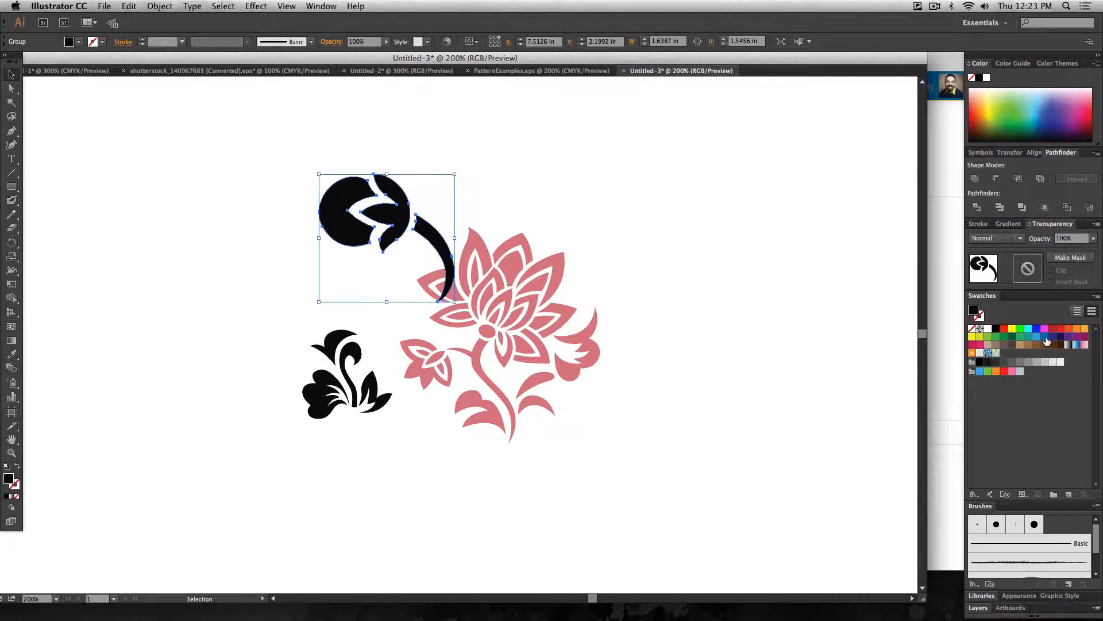
click(1076, 328)
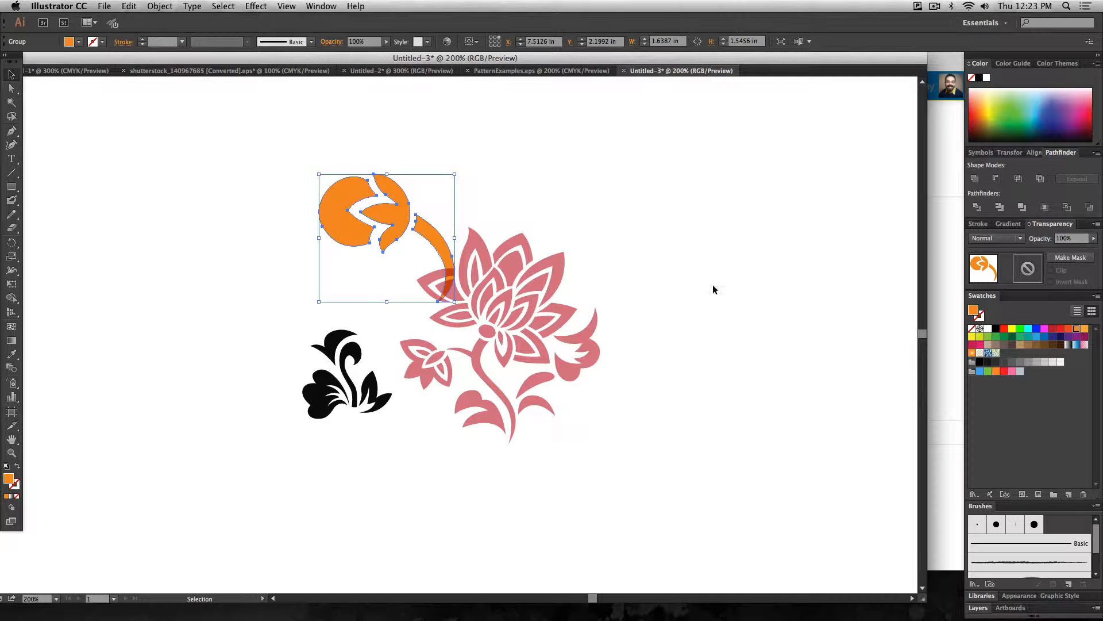
Overlap the orange bud's stem with the lotus's left petals and place a copy rotated about 180° at the lotus's lower right.
drag(398, 222, 403, 253)
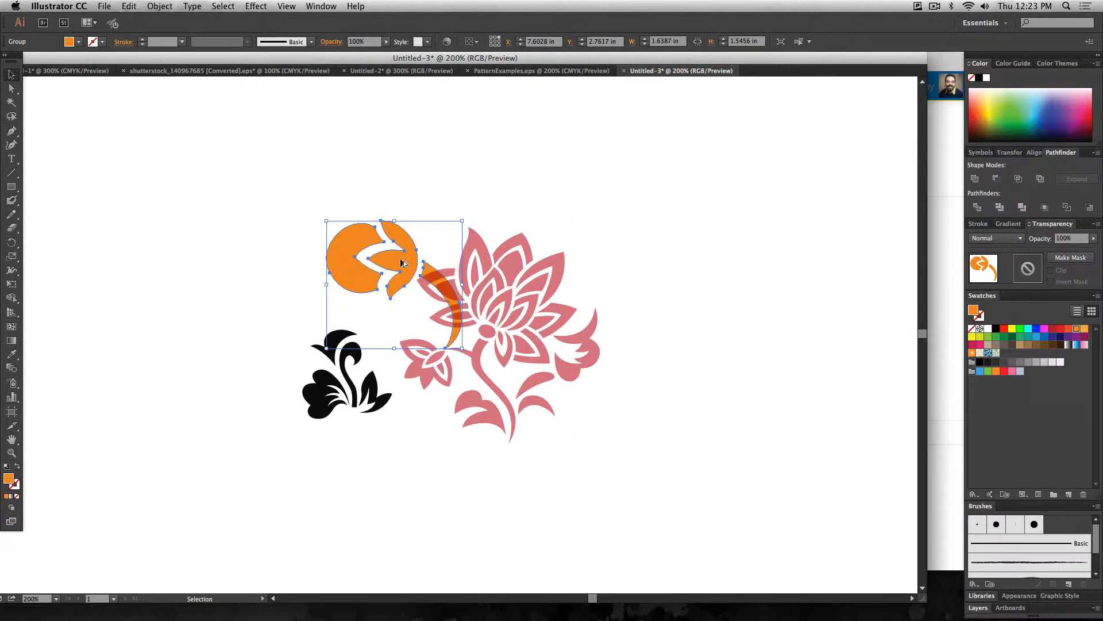
drag(417, 273, 638, 545)
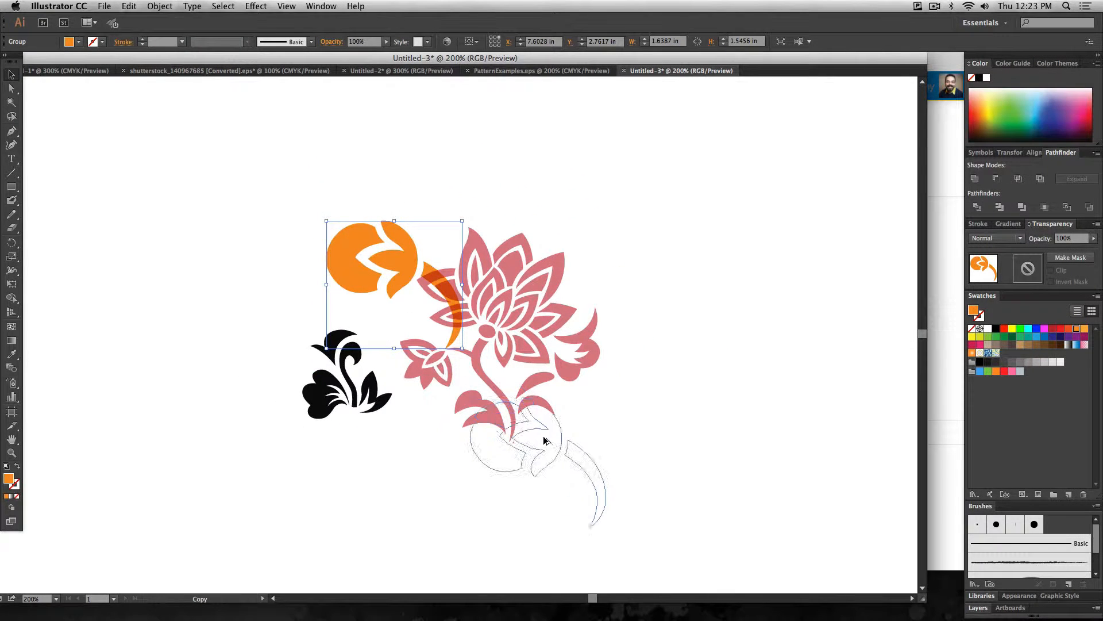
drag(546, 441, 546, 441)
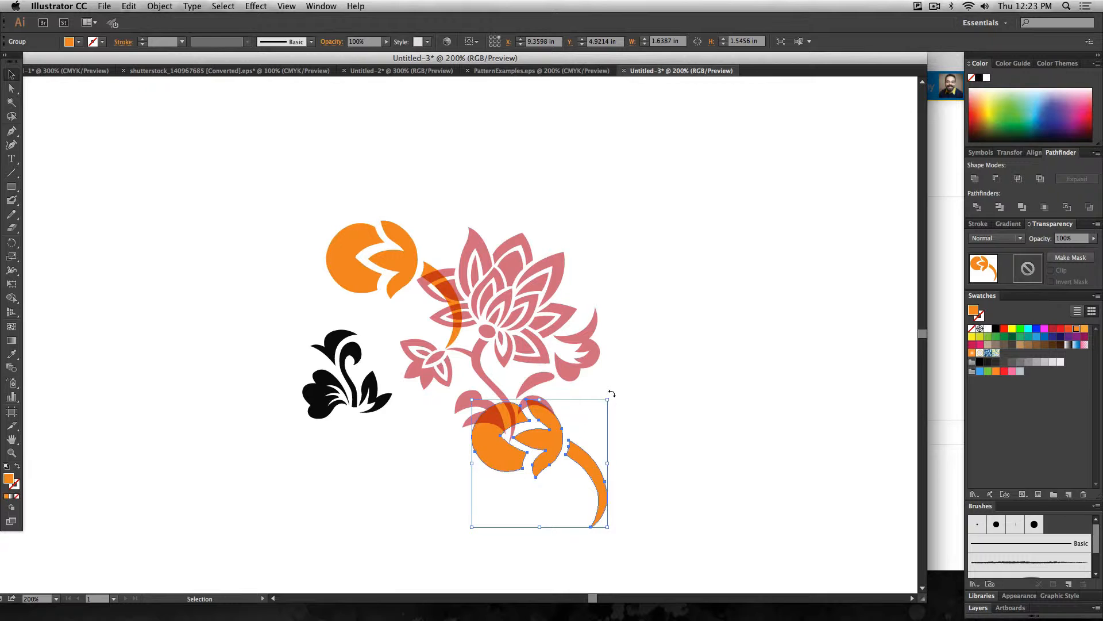
drag(612, 393, 448, 512)
drag(581, 494, 616, 407)
Fill the black leaf ornament with blue and enlarge it, turned 90° counterclockwise, to about 2.15 by 2.17 in over the lotus's lower left.
click(333, 368)
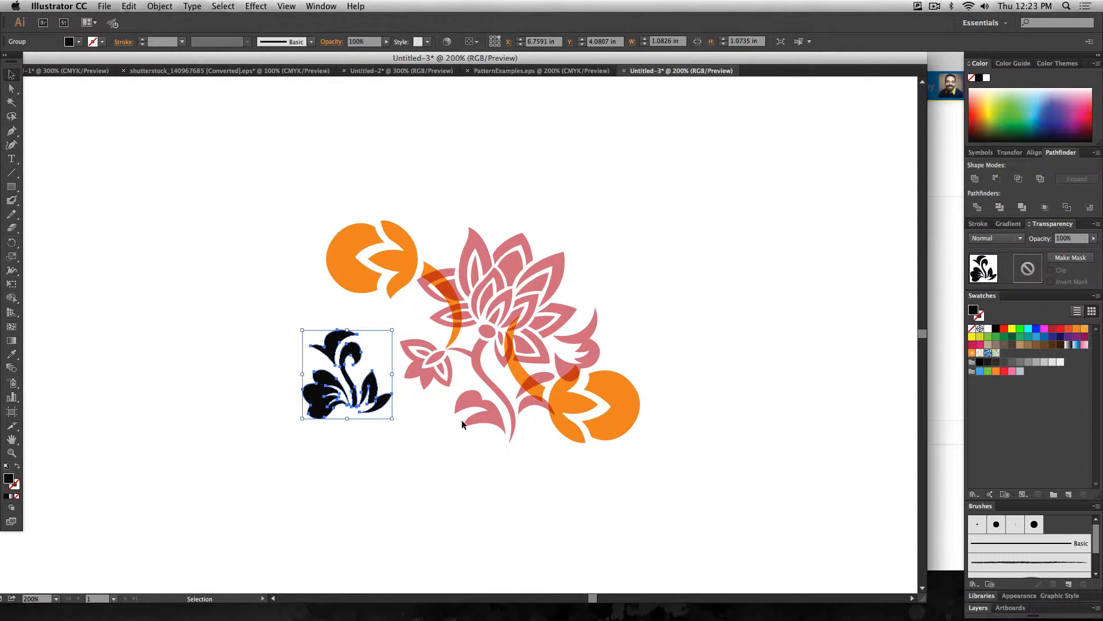
click(1038, 339)
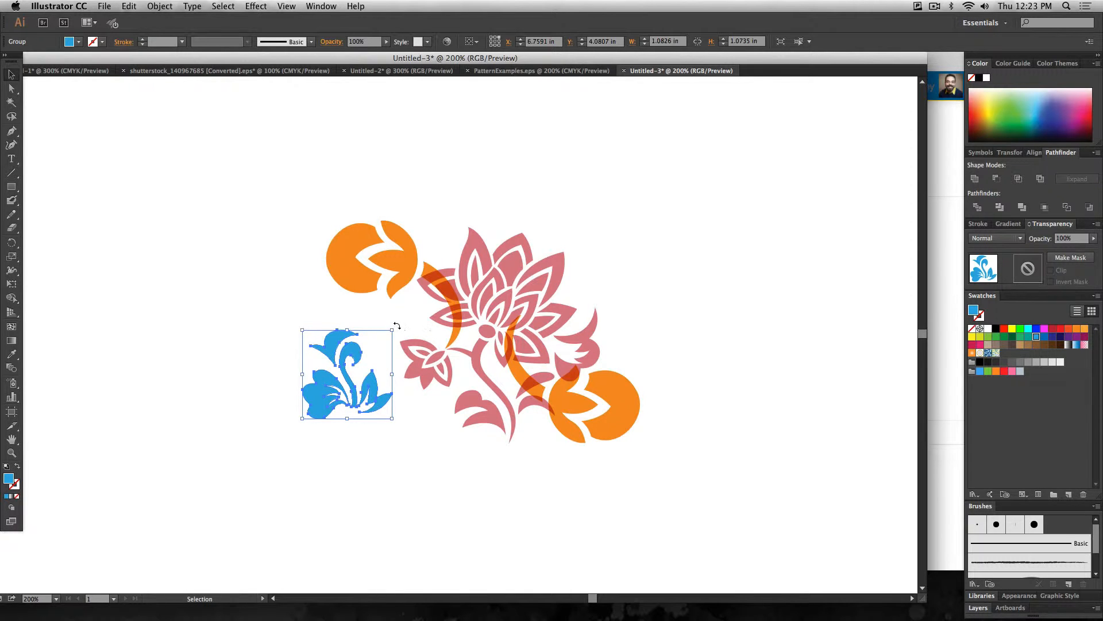
drag(396, 326, 299, 325)
drag(356, 373, 312, 459)
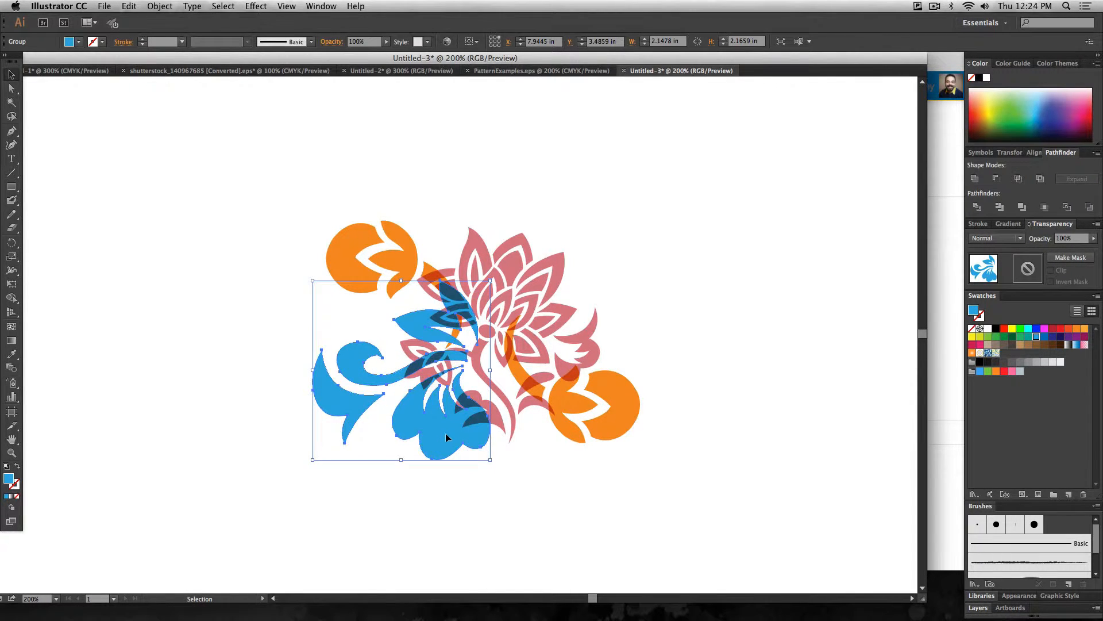
drag(446, 433, 482, 428)
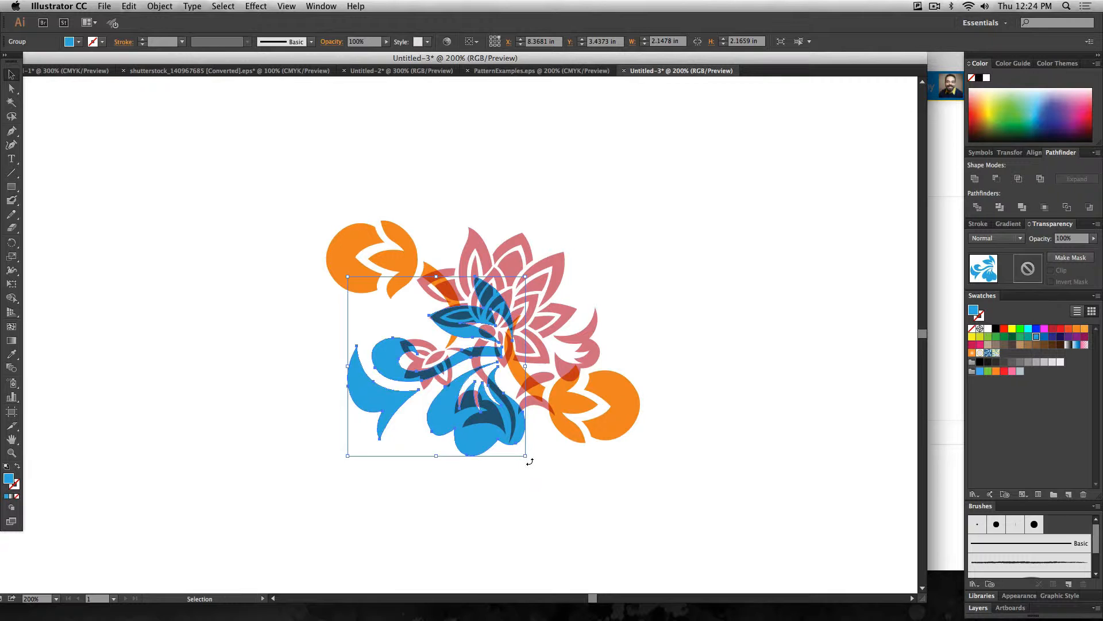
Tilt the blue ornament further and place a copy rotated about 180° so it overlaps the lotus's upper-right petals.
drag(529, 461, 367, 223)
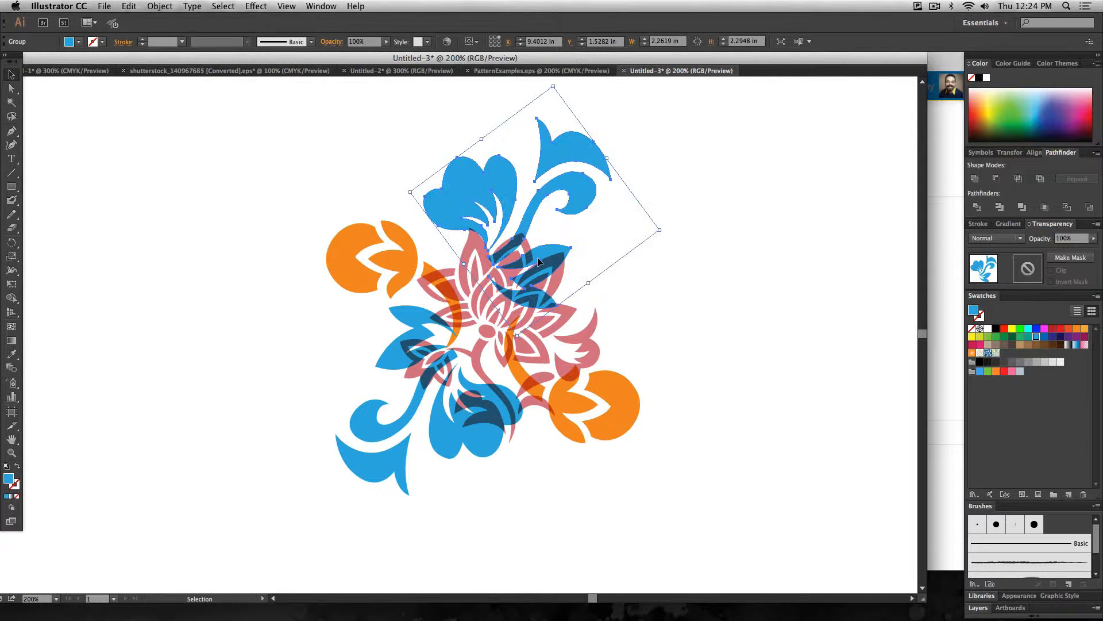
drag(539, 261, 599, 271)
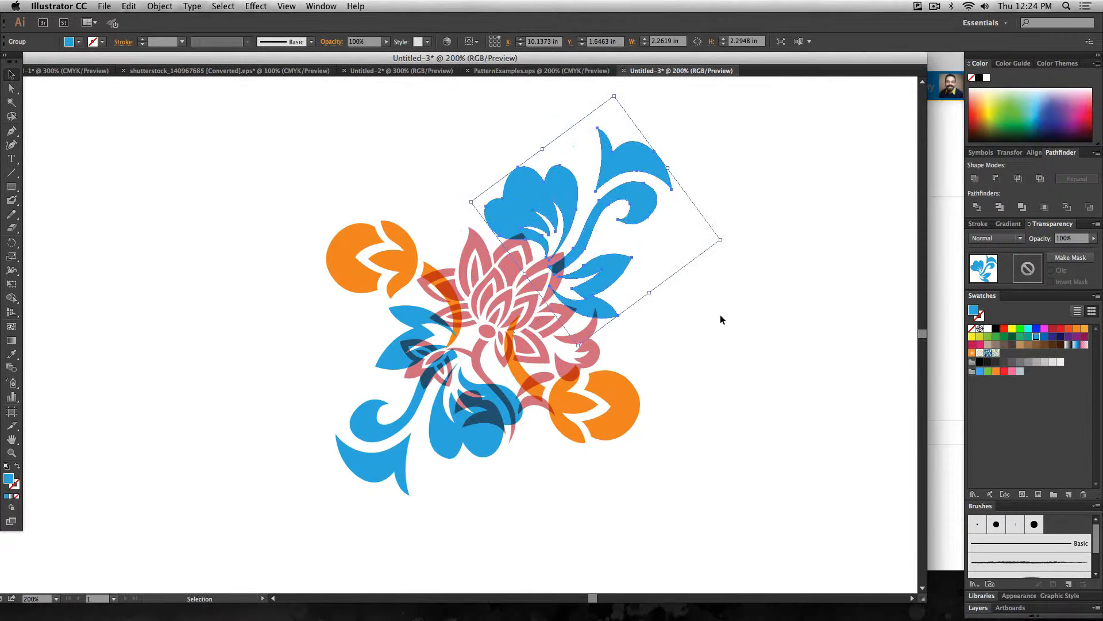
click(721, 475)
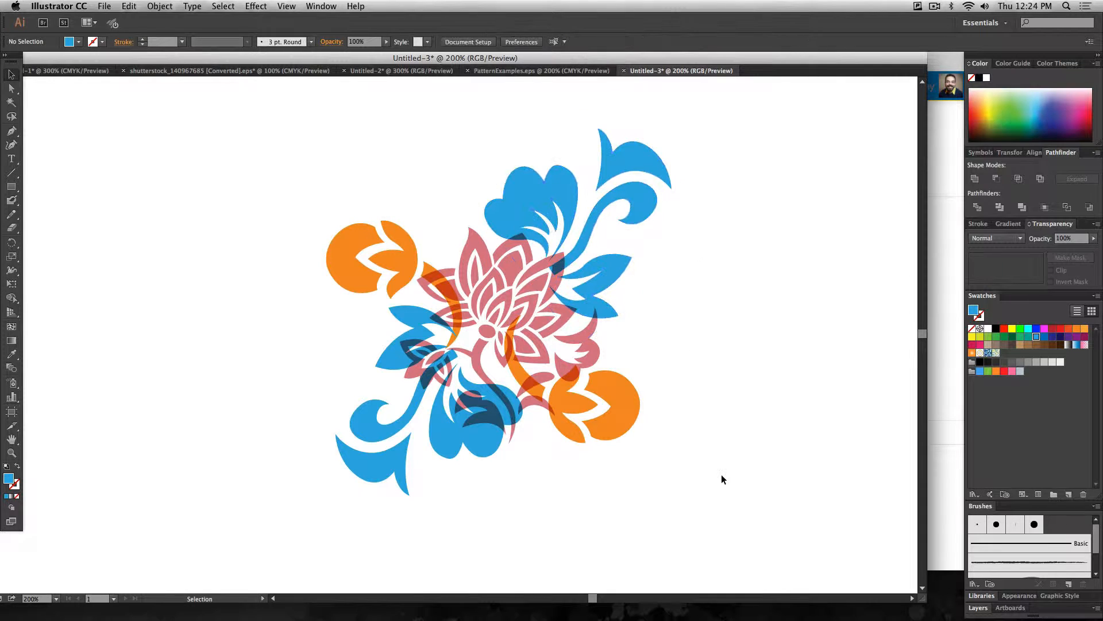
click(599, 270)
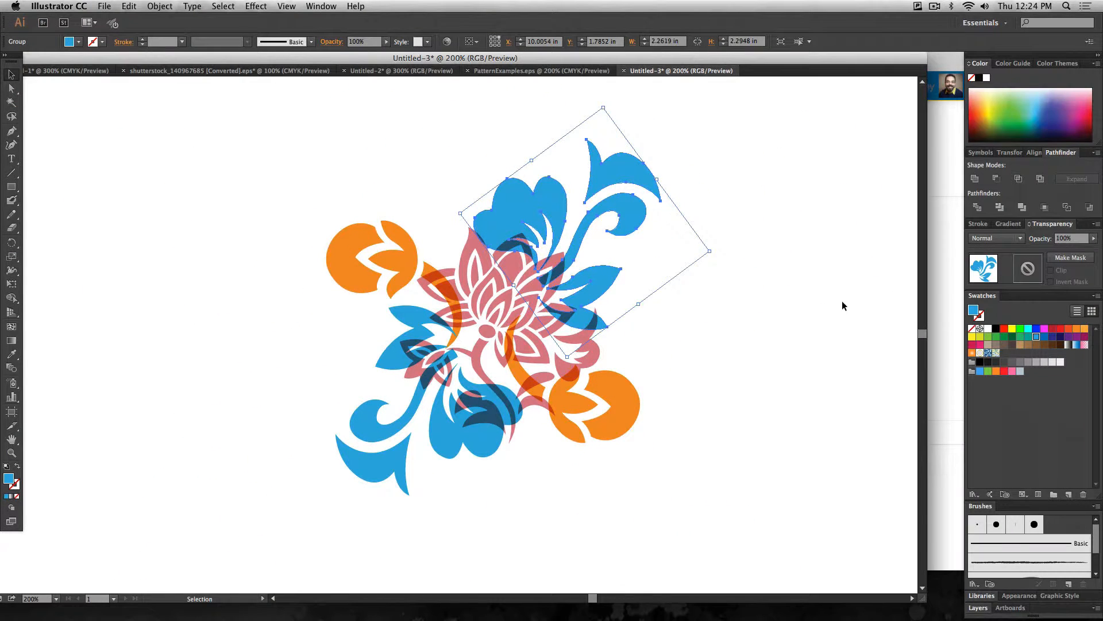
Set the blending mode of both blue ornaments to Multiply.
click(1000, 238)
click(1007, 271)
click(480, 425)
click(987, 238)
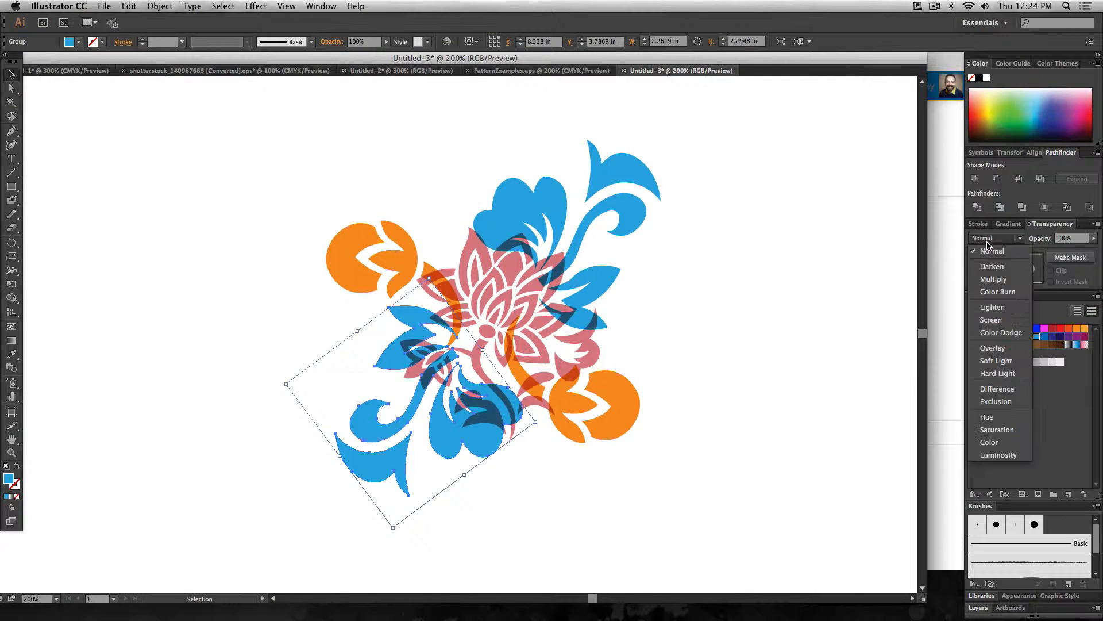
click(993, 279)
Set the blending mode of both orange buds to Screen.
click(619, 397)
shift+click(405, 264)
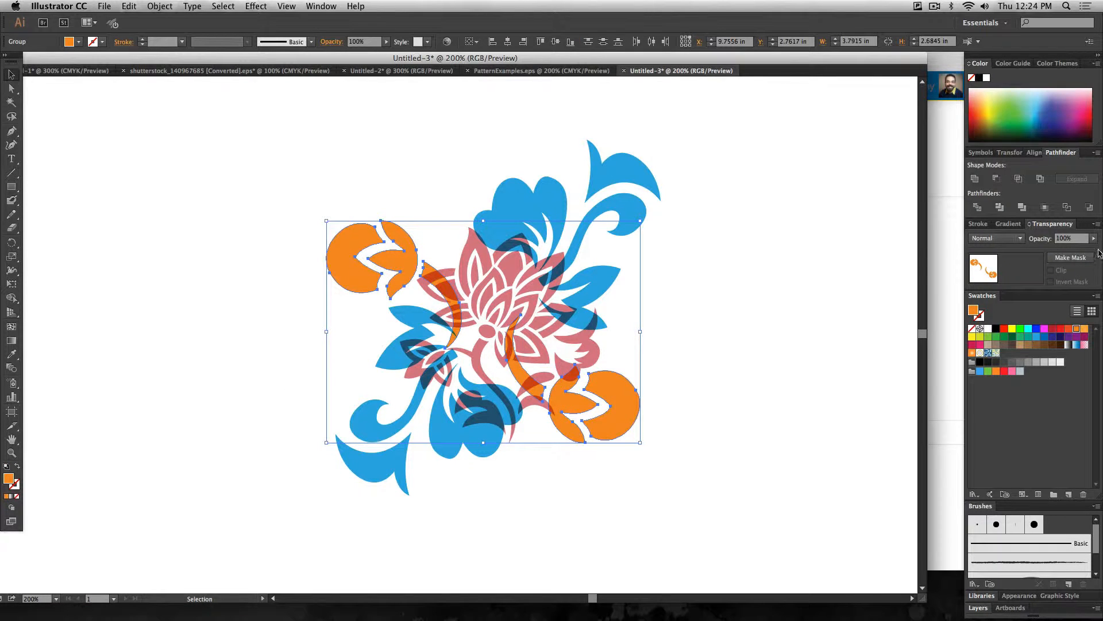
click(1000, 238)
click(999, 321)
click(757, 426)
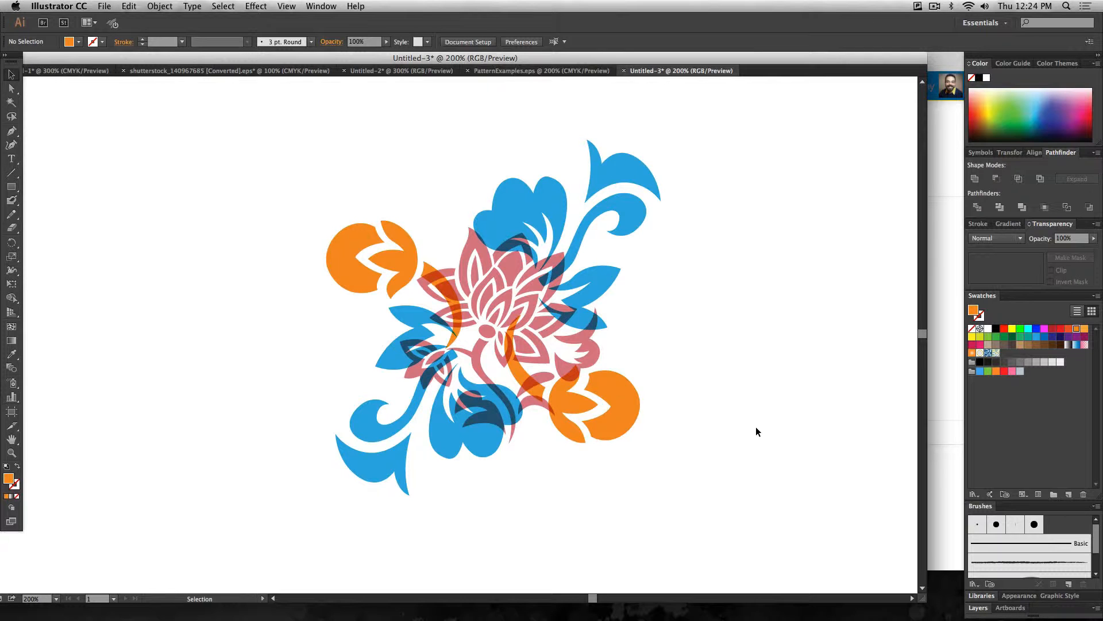
Scale the complete floral motif down proportionally to about 0.92 by 0.98 in.
key(super+0)
drag(395, 231, 598, 425)
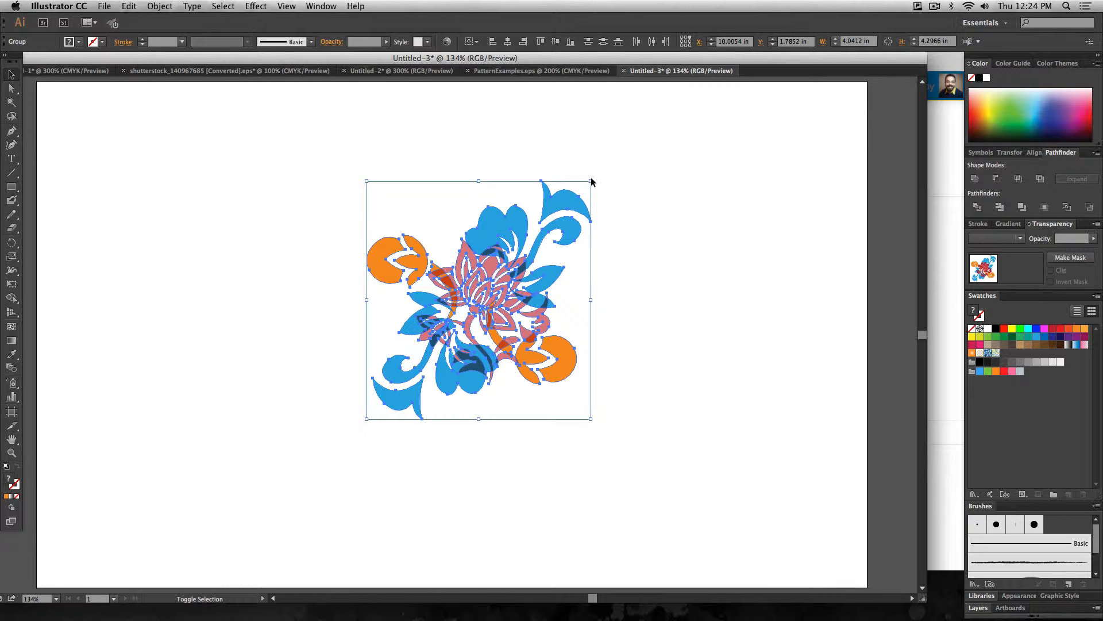
drag(591, 182, 418, 365)
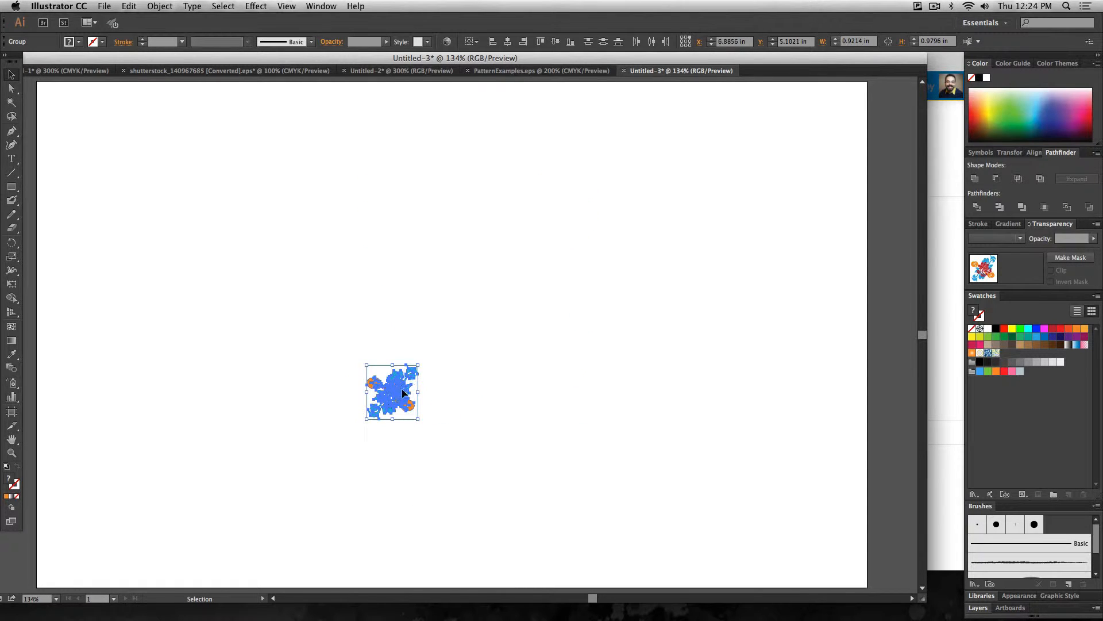
click(466, 386)
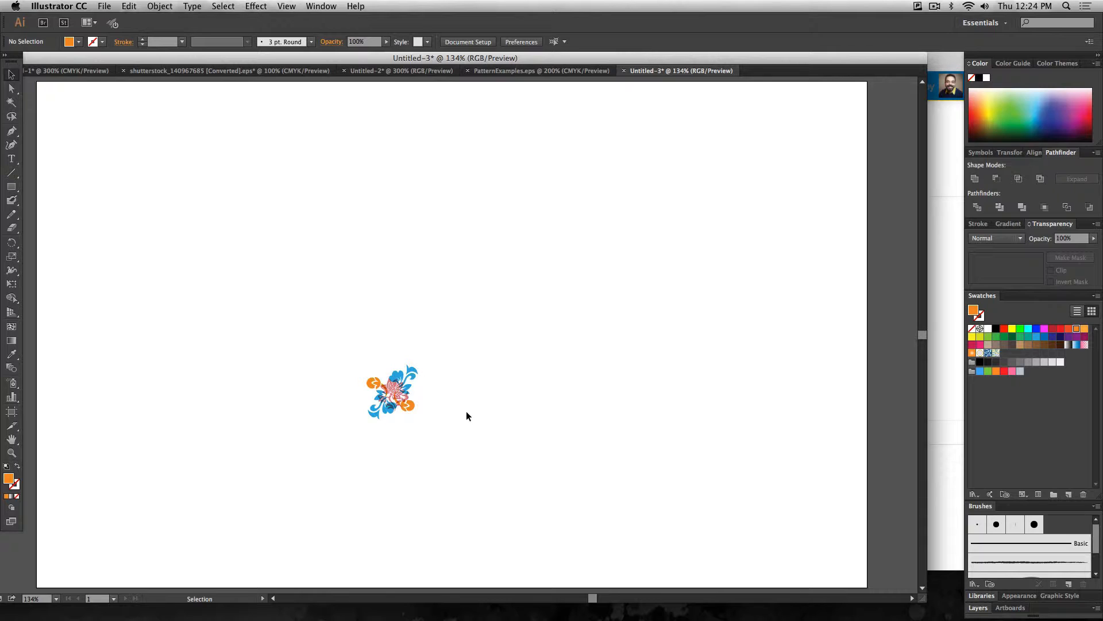
Make a new pattern from the whole floral motif and acknowledge the swatch notice.
key(super+equal)
key(space)
drag(469, 411, 570, 329)
key(super+equal)
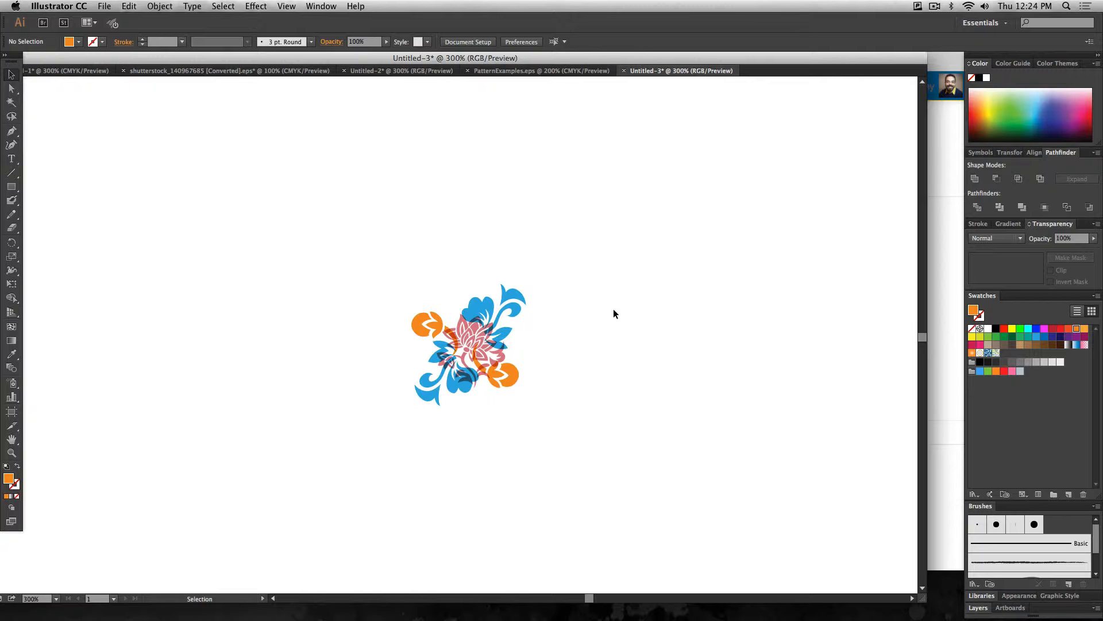
drag(401, 293, 566, 460)
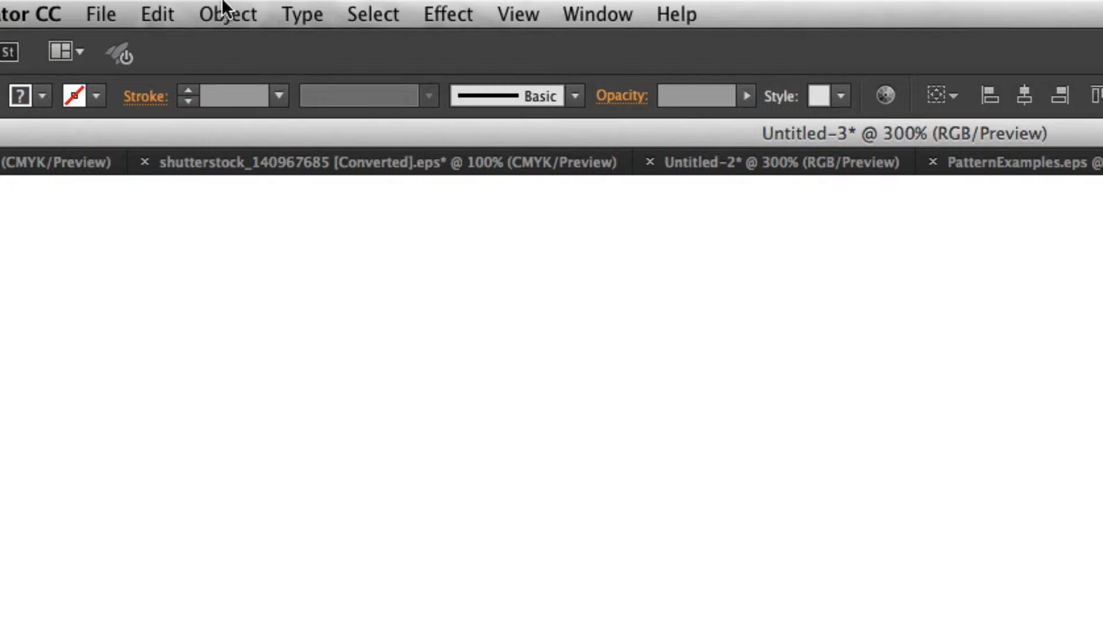
click(158, 5)
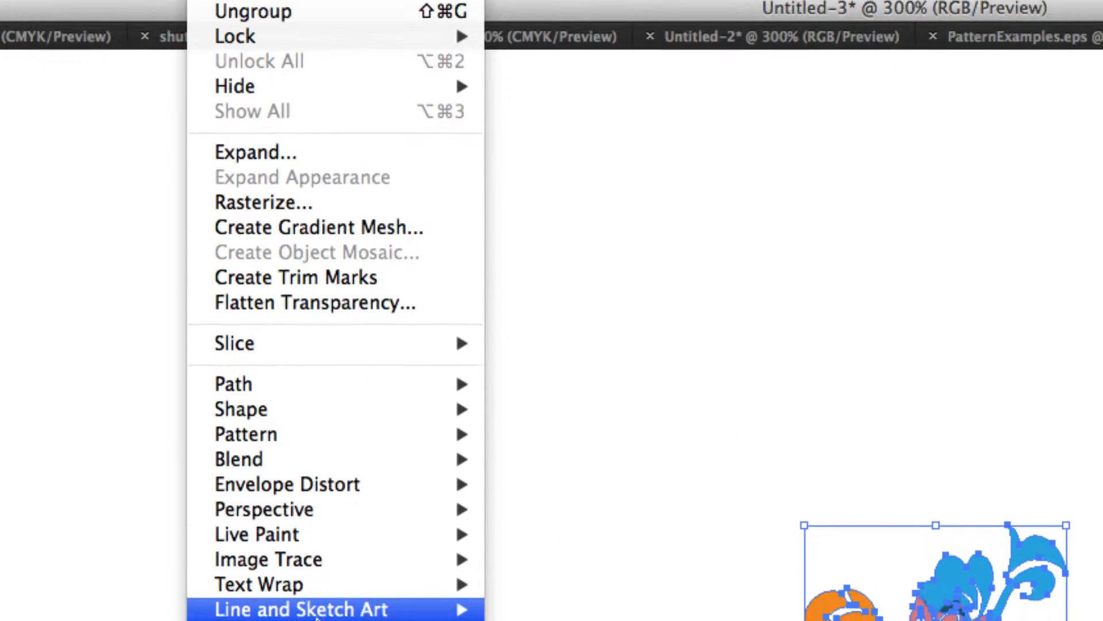
mouse_move(246, 387)
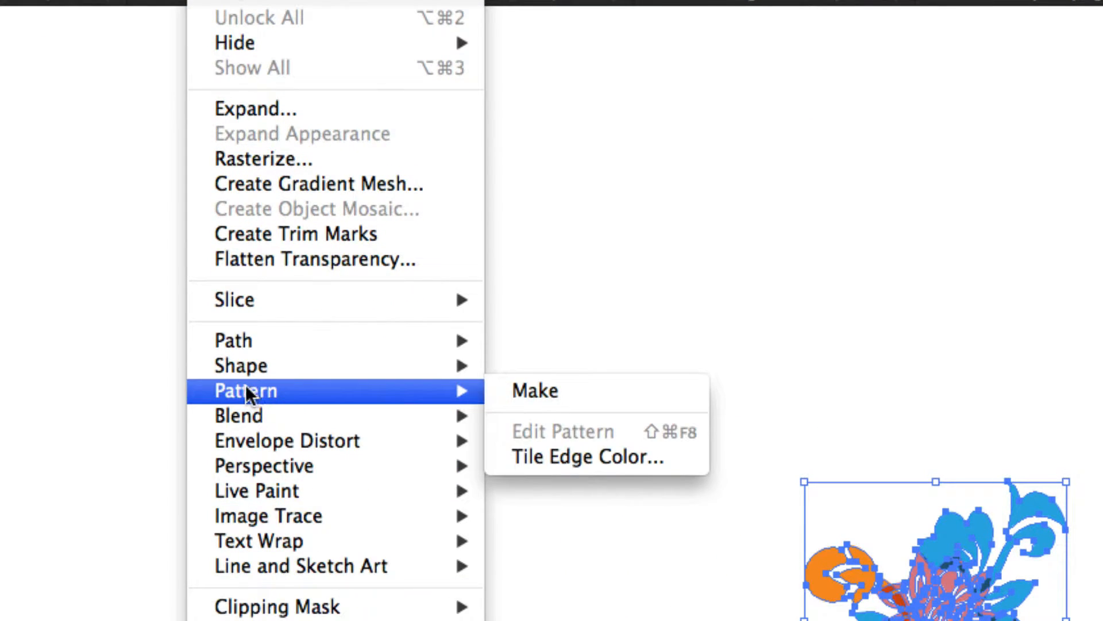
click(536, 395)
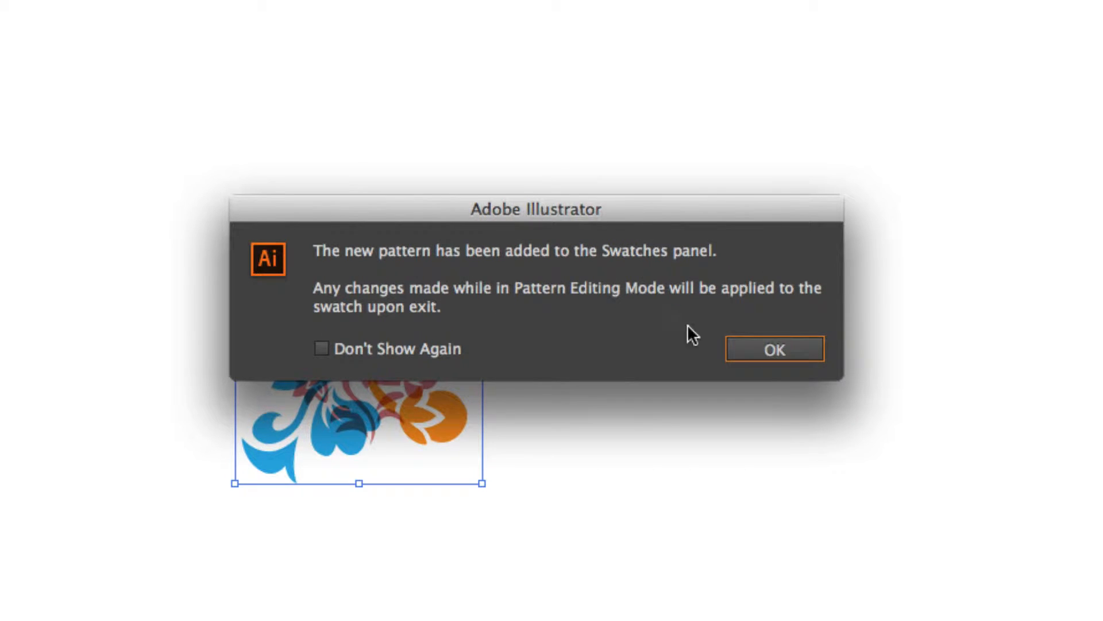
click(770, 351)
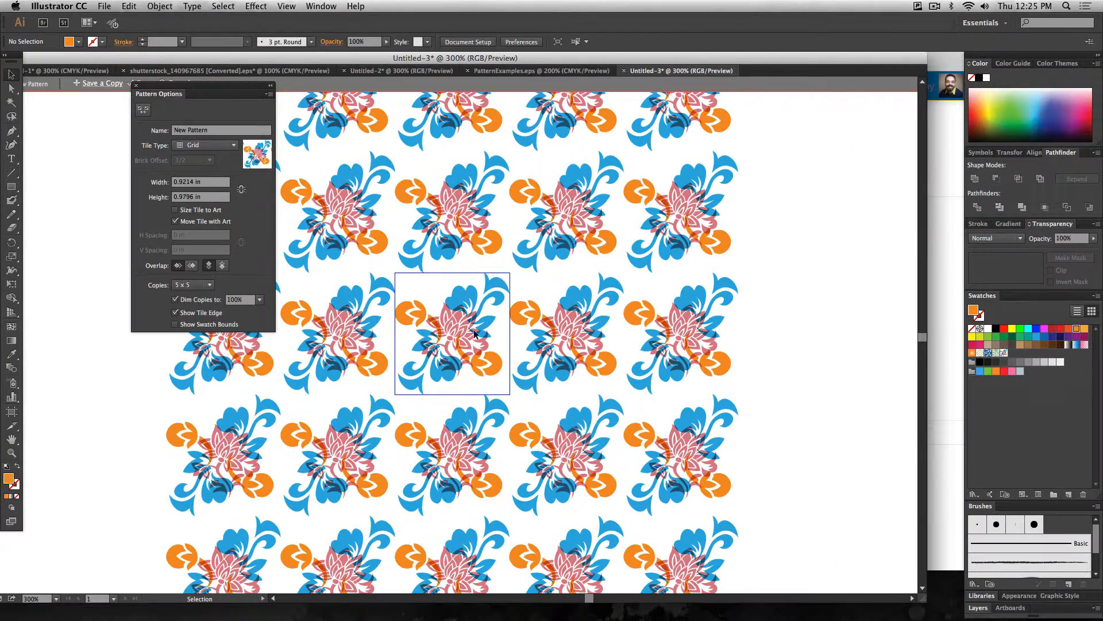
Move the pattern options clear of the central tile and set the tile type to Brick by Row.
drag(209, 90, 136, 186)
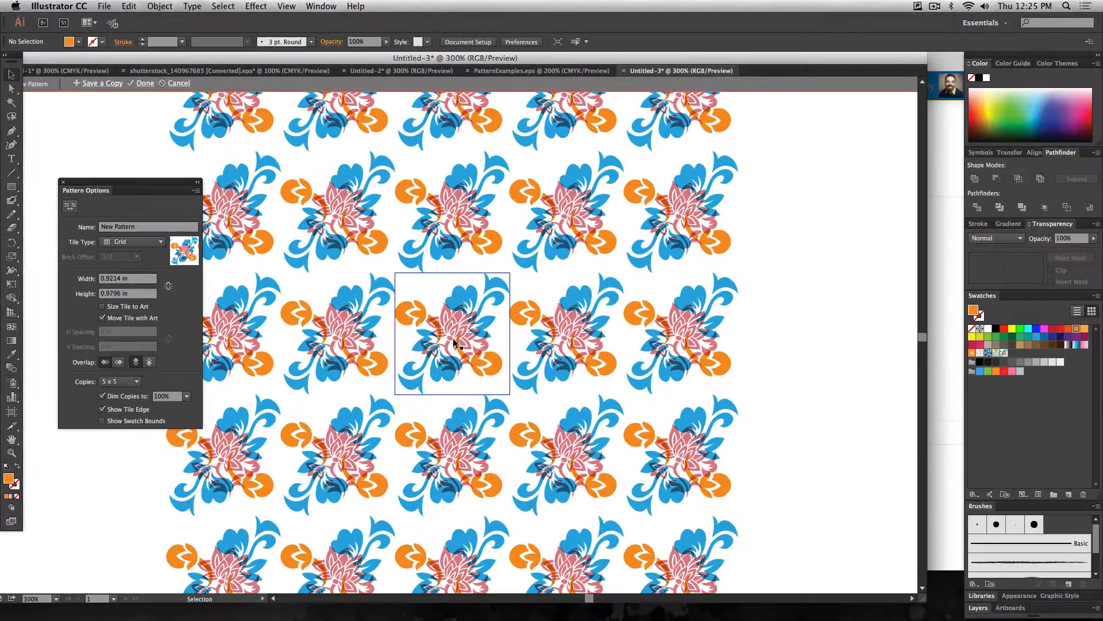
drag(129, 185, 619, 223)
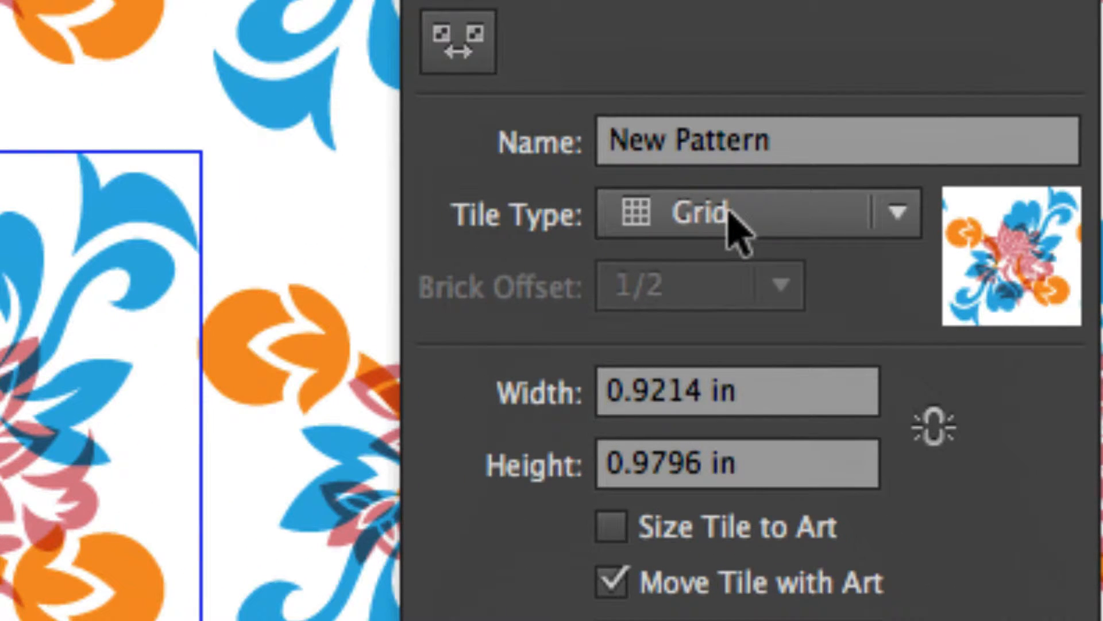
click(729, 212)
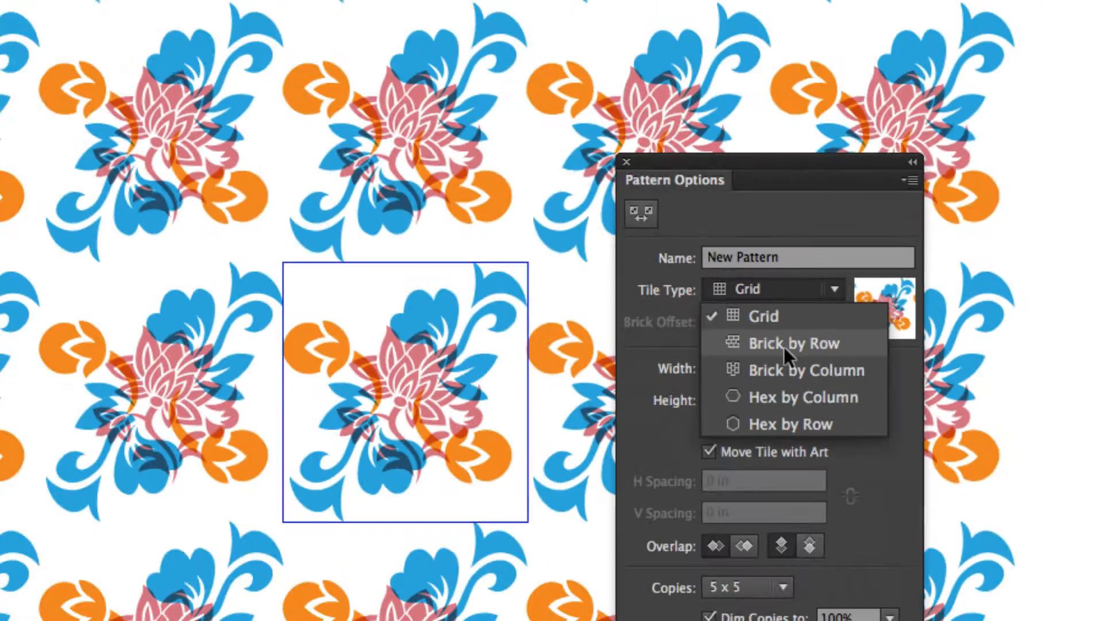
click(784, 346)
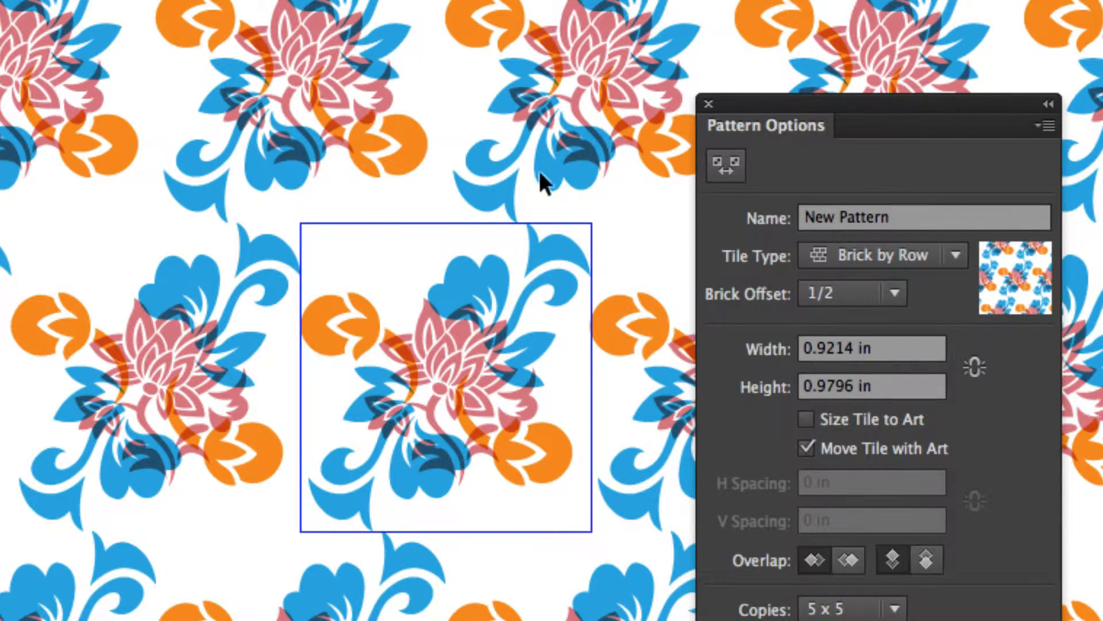
Try brick offsets of 2/5 and 1/4 for the pattern and restore the 1/2 offset.
click(820, 295)
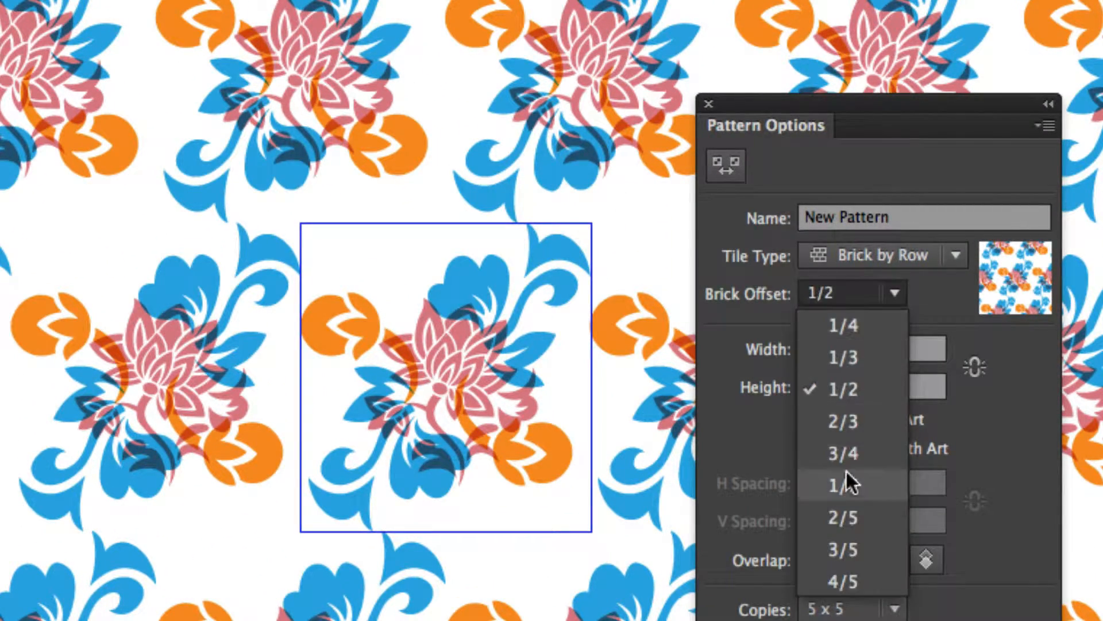
click(854, 505)
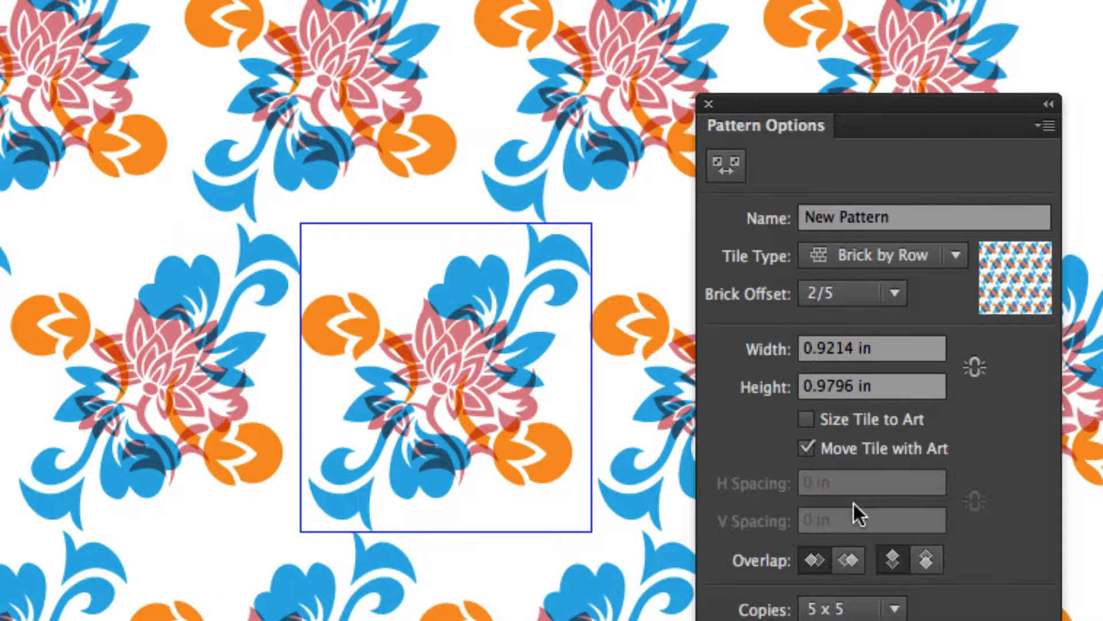
click(842, 296)
click(847, 323)
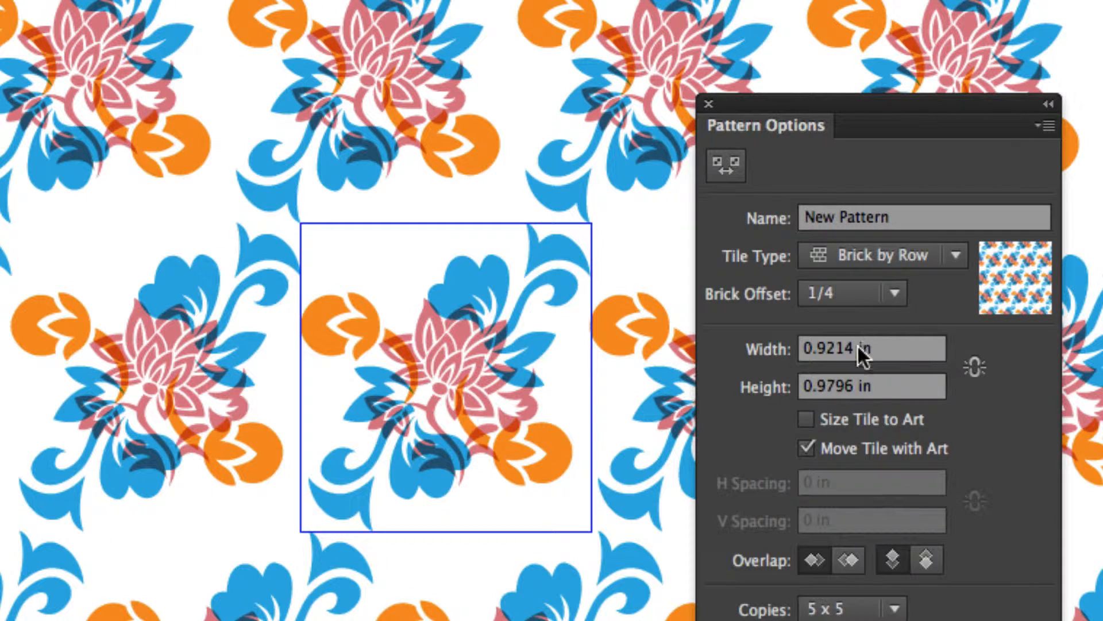
click(851, 293)
click(860, 387)
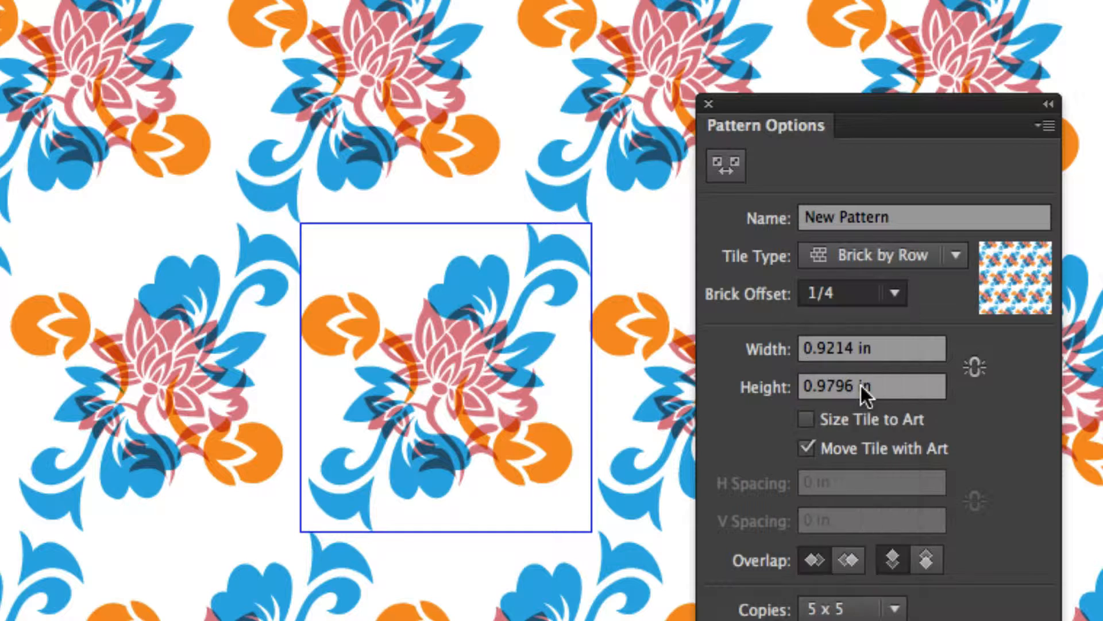
Try the Hex by Column tile type and move the pattern options away from the hexagonal tile.
click(857, 254)
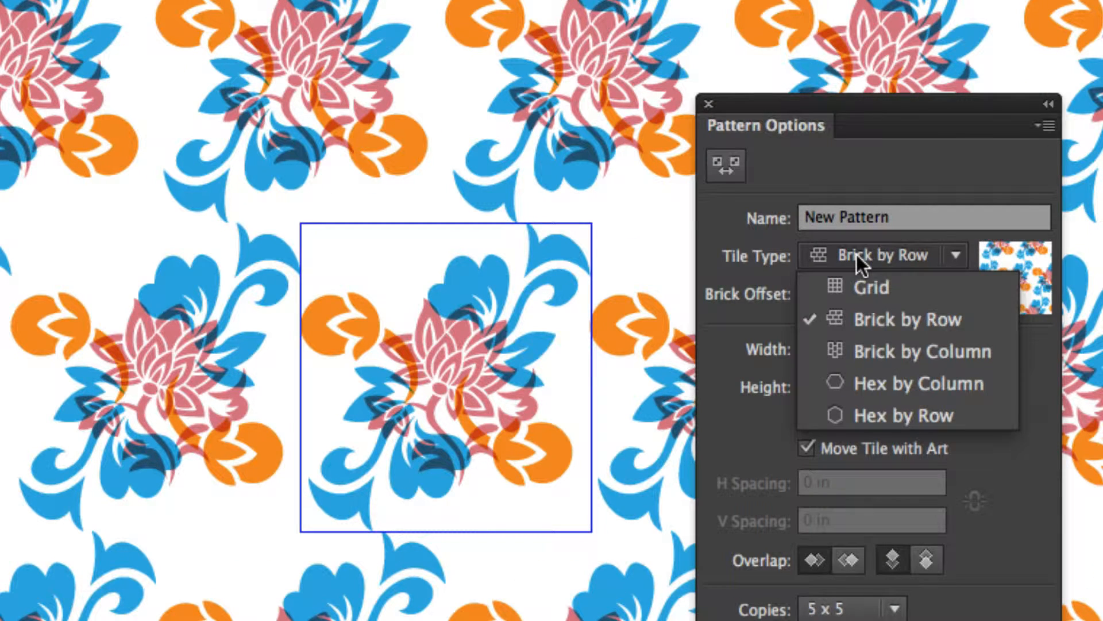
click(872, 385)
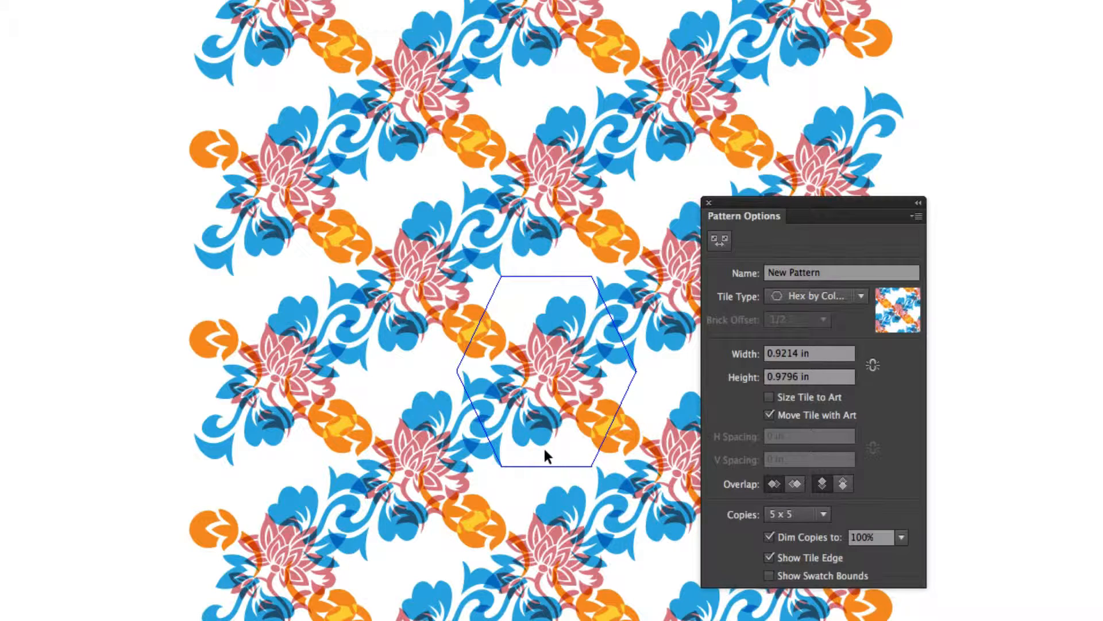
drag(762, 197, 821, 188)
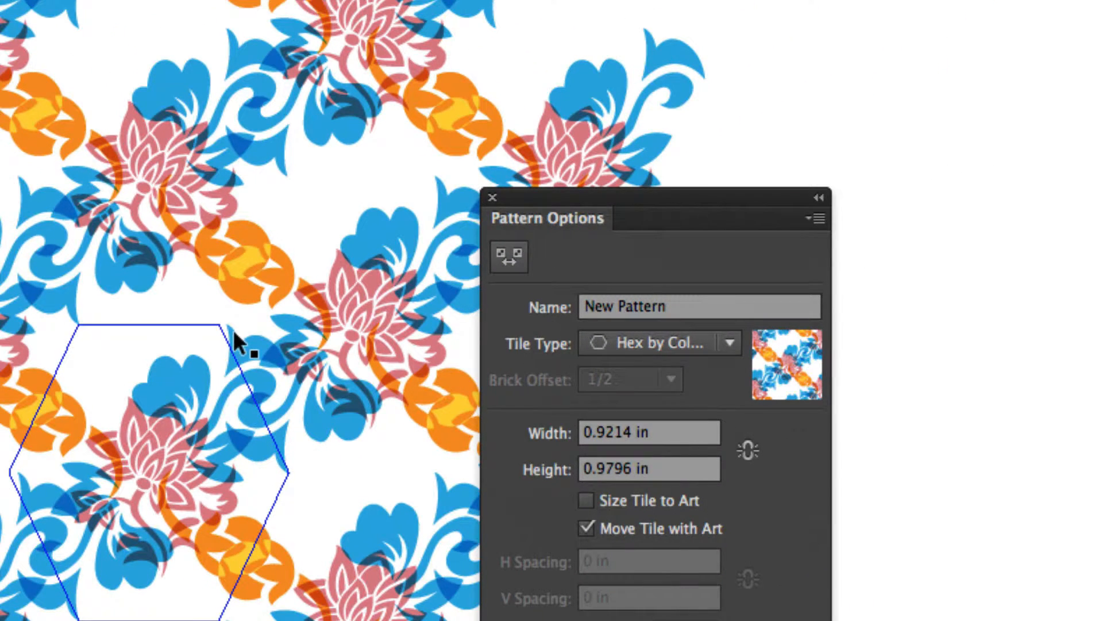
Set the tile type to Grid and shrink the tile's height to about 0.56 in with the Pattern Tile tool.
click(512, 254)
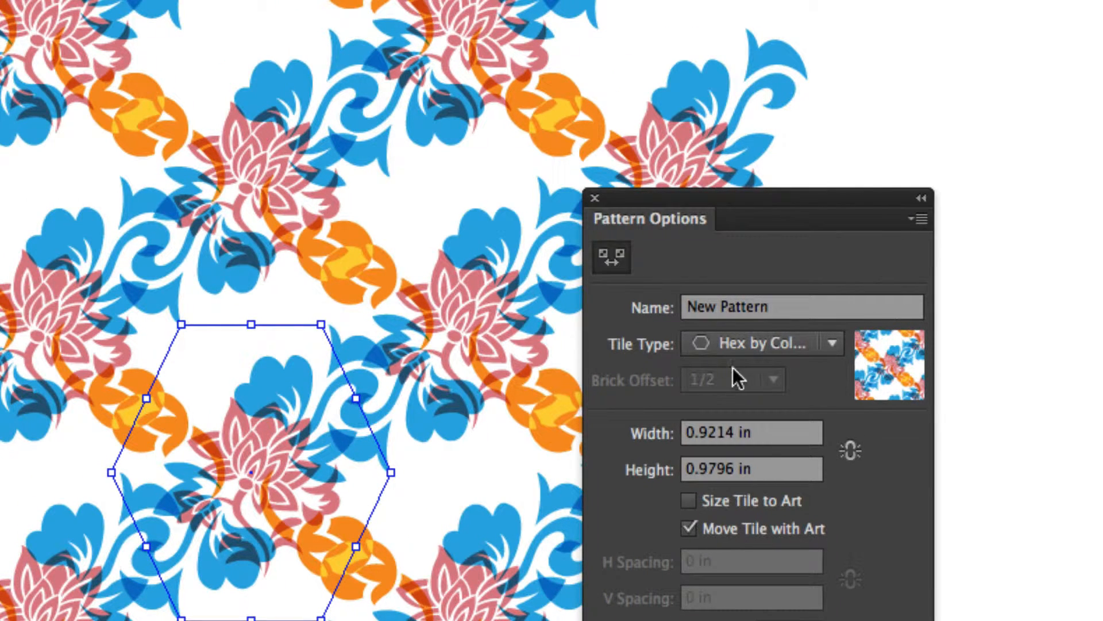
click(724, 340)
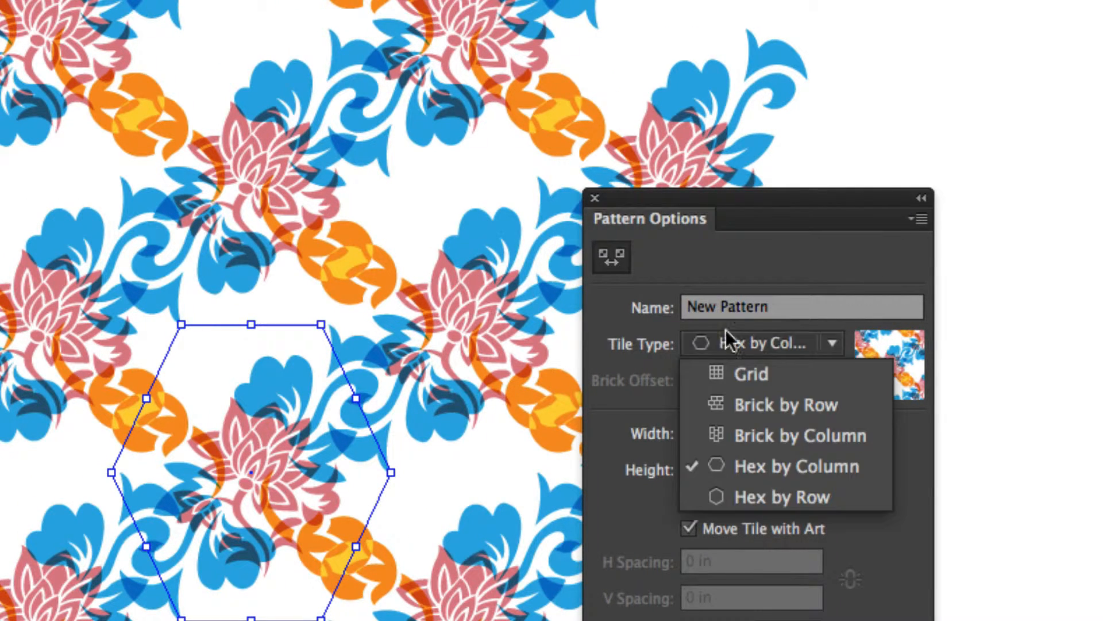
click(739, 371)
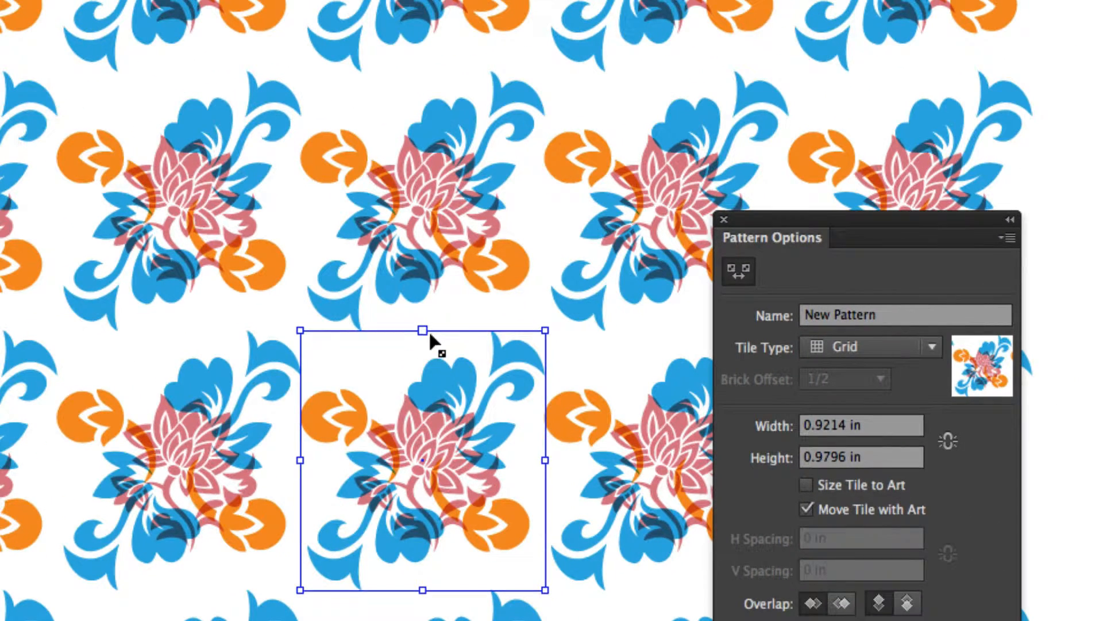
drag(423, 331, 425, 452)
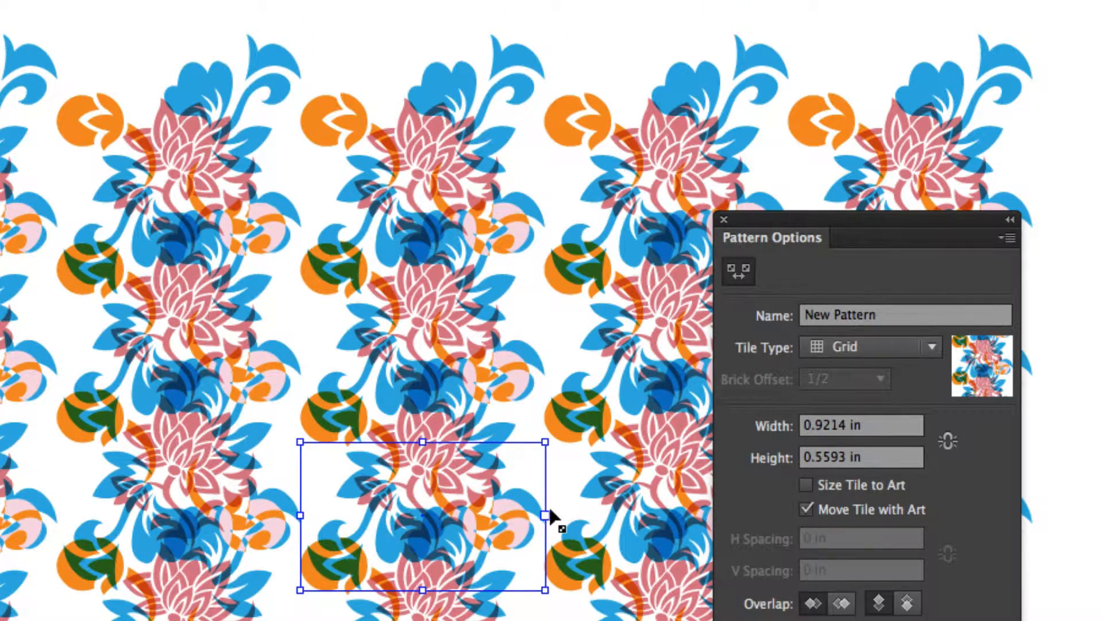
Resize the grid tile with the Pattern Tile tool to about 0.85 in wide and 0.63 in high.
drag(546, 515, 492, 515)
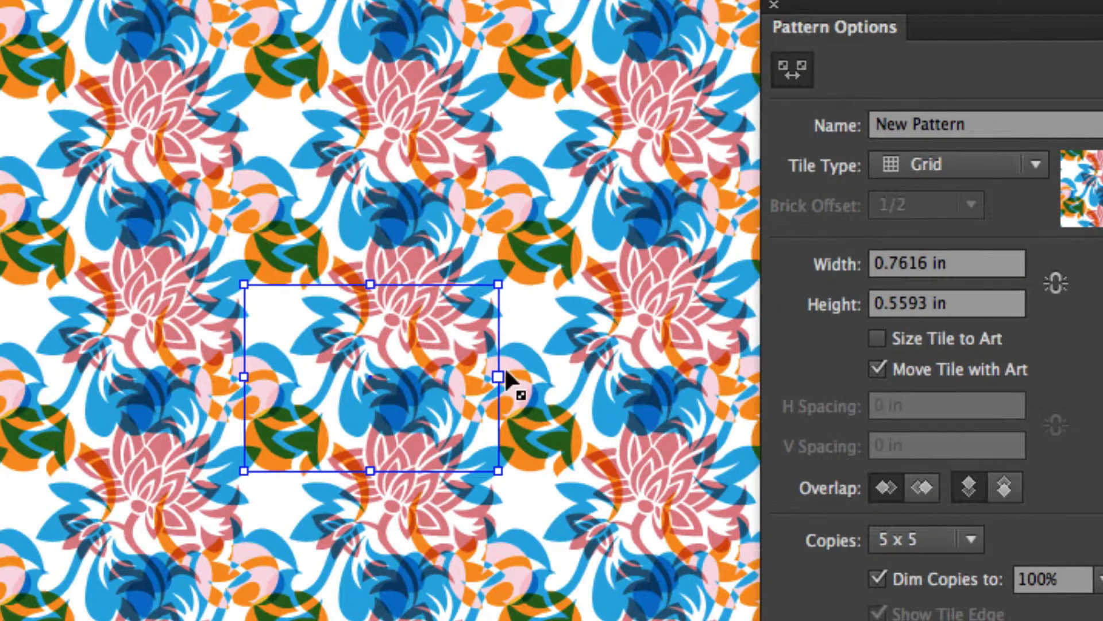
drag(481, 384, 527, 377)
mouse_move(385, 286)
mouse_down()
mouse_move(386, 238)
mouse_move(387, 267)
mouse_up()
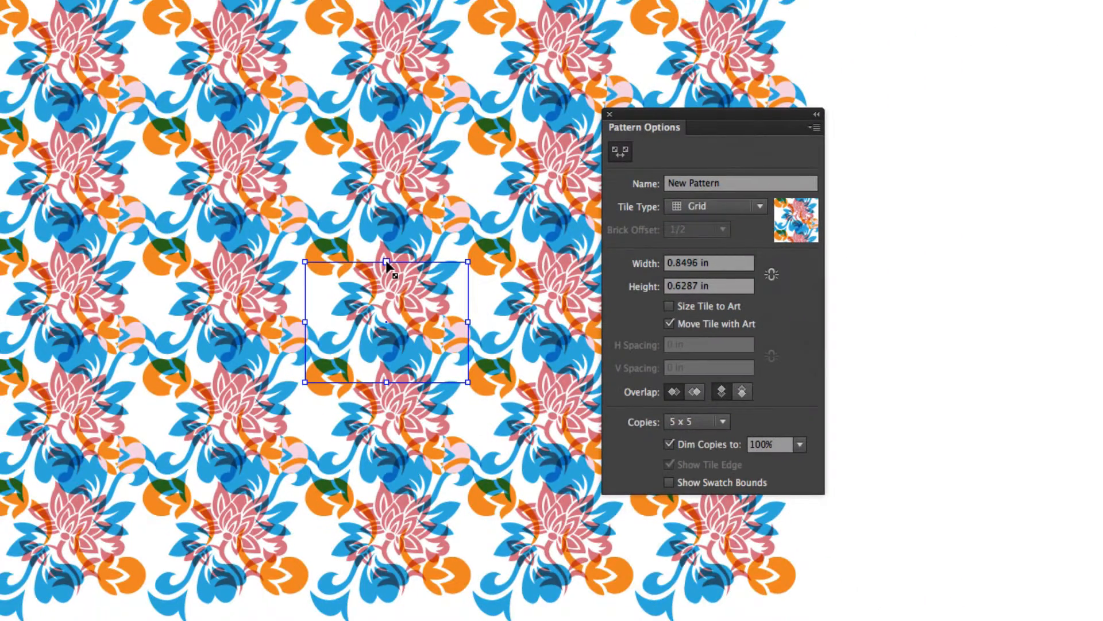
Switch the tile type to Hex by Column, enlarge the hexagonal tile to about 0.91 by 0.74 in and finish pattern editing.
click(759, 206)
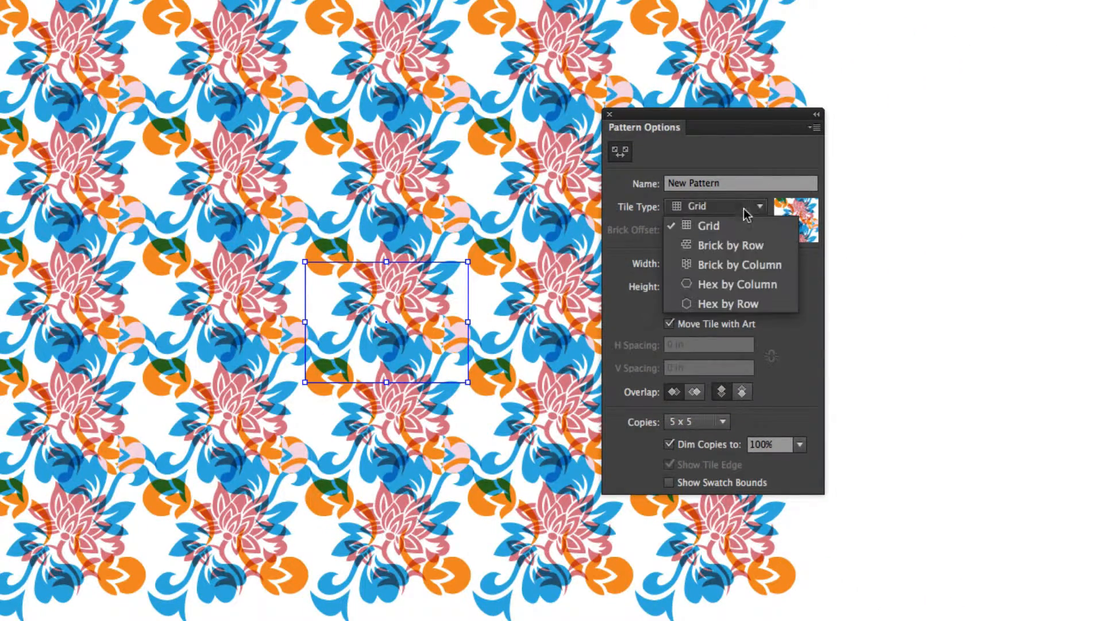
click(718, 284)
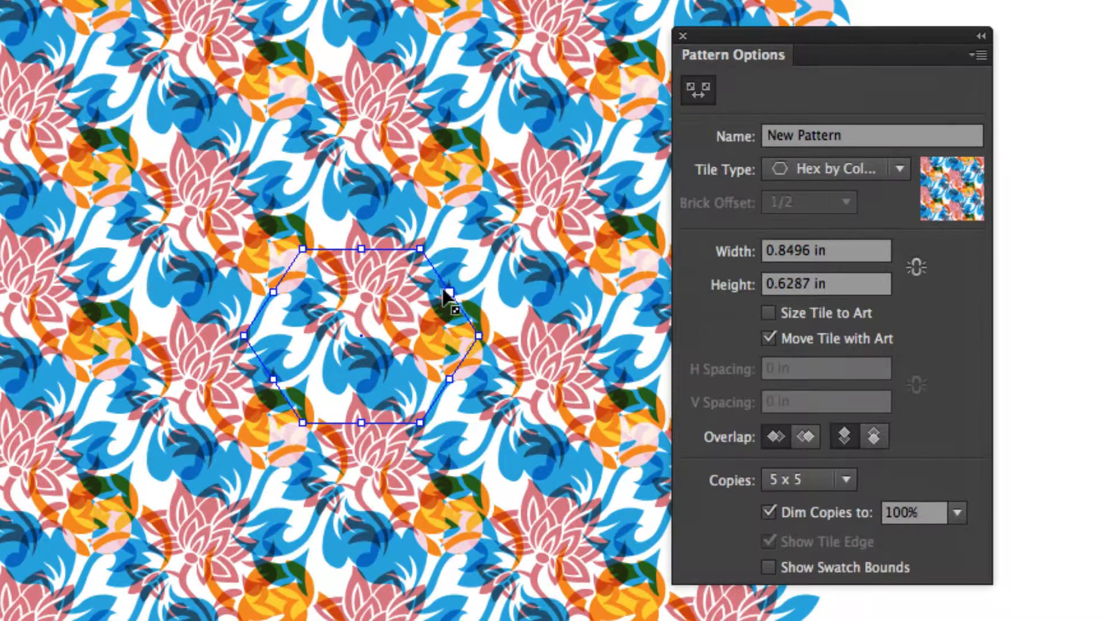
drag(448, 294, 463, 345)
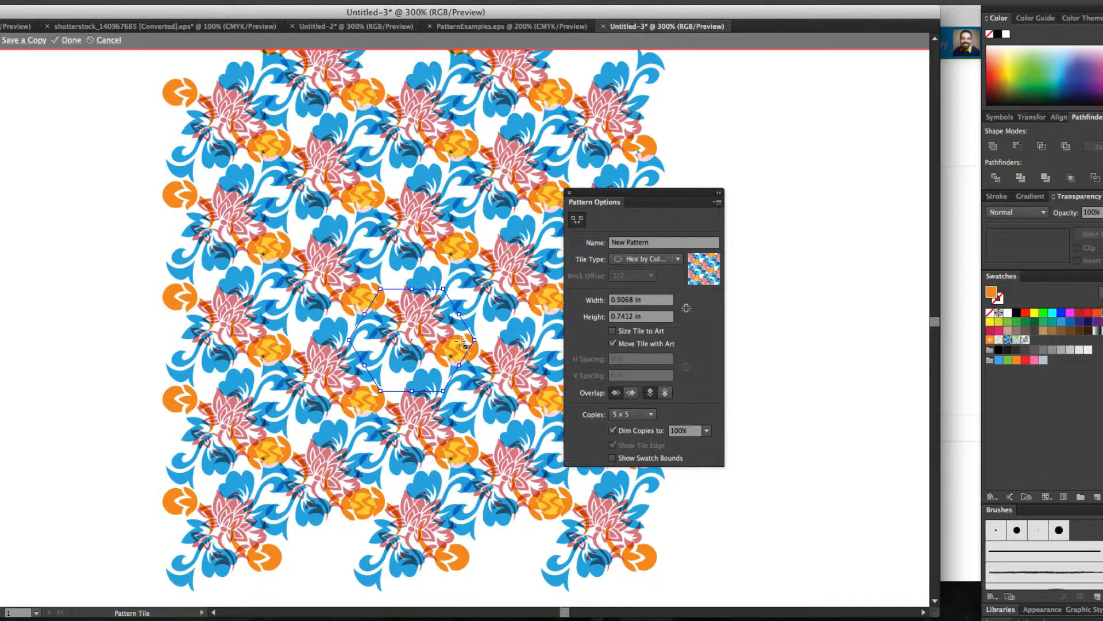
drag(650, 194, 641, 191)
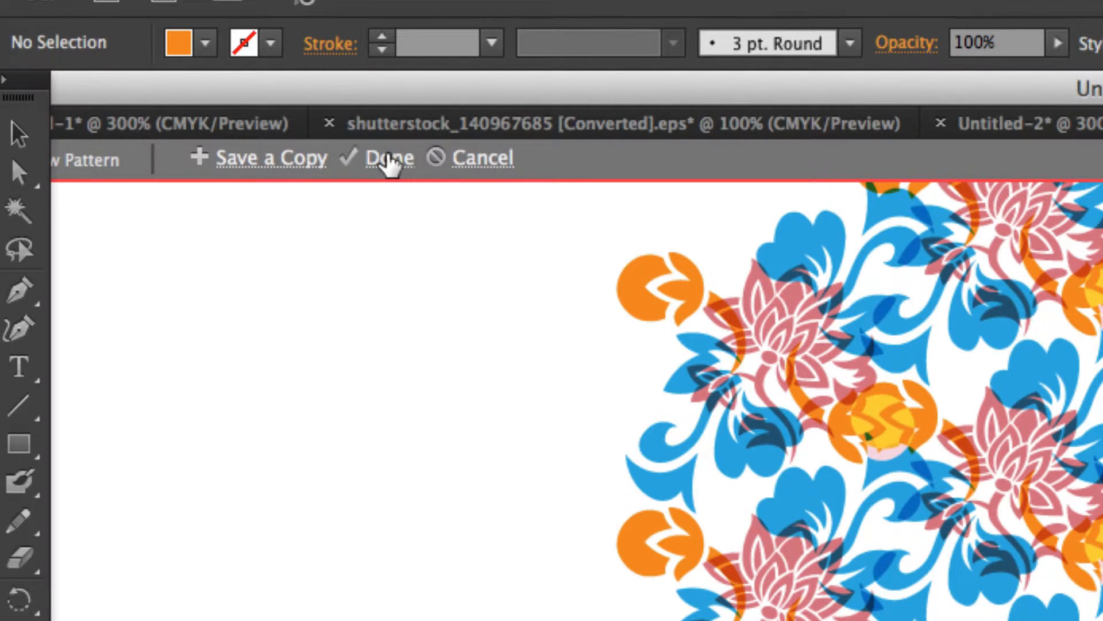
click(389, 158)
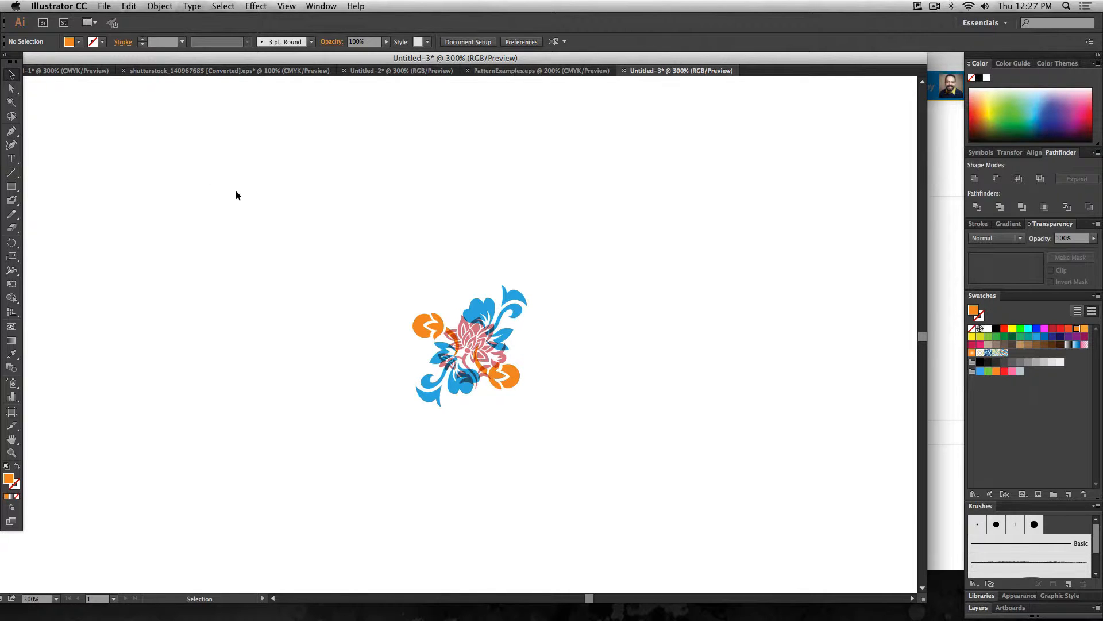
Move the floral motif off the artboard, onto the pasteboard to its left.
key(super+0)
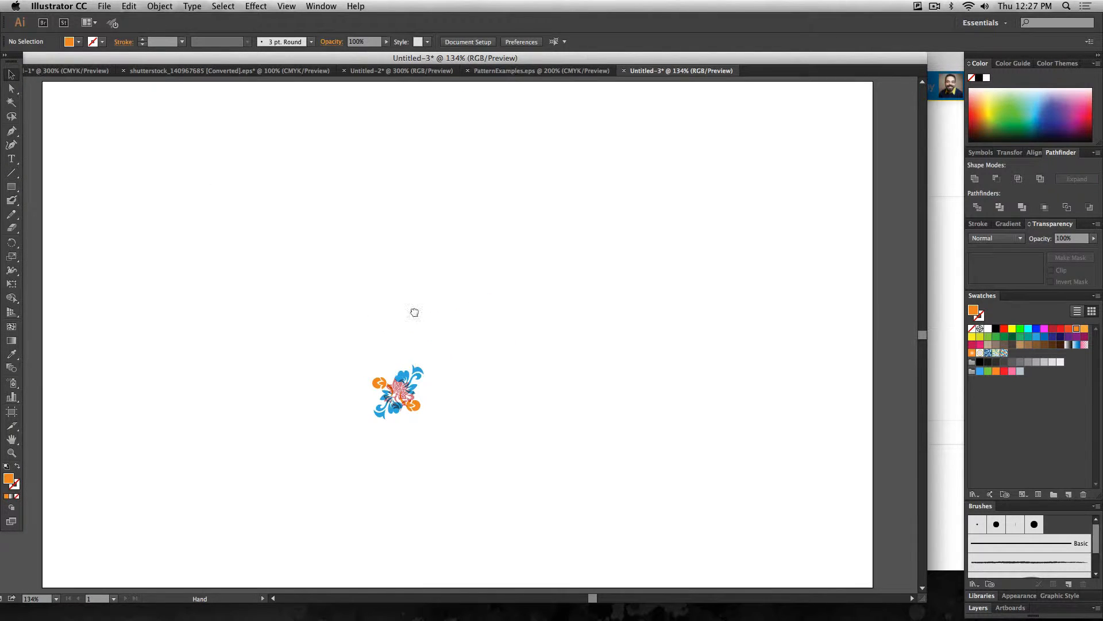
drag(395, 323, 569, 428)
drag(507, 363, 86, 319)
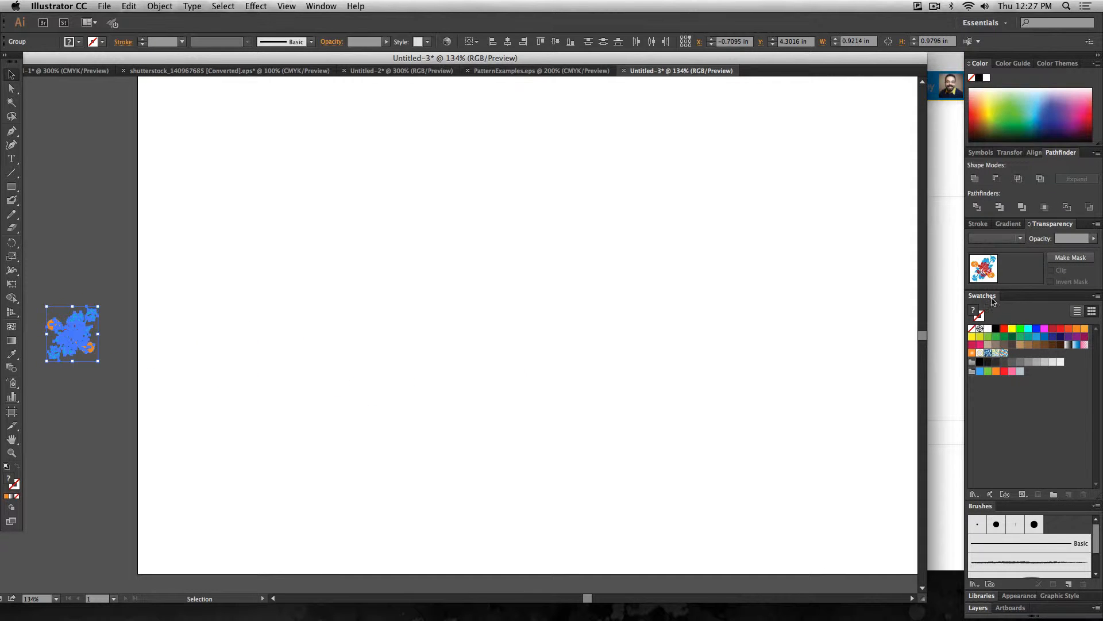
Detach the swatches from the dock and float them over the artboard's upper-right area.
drag(993, 301, 463, 146)
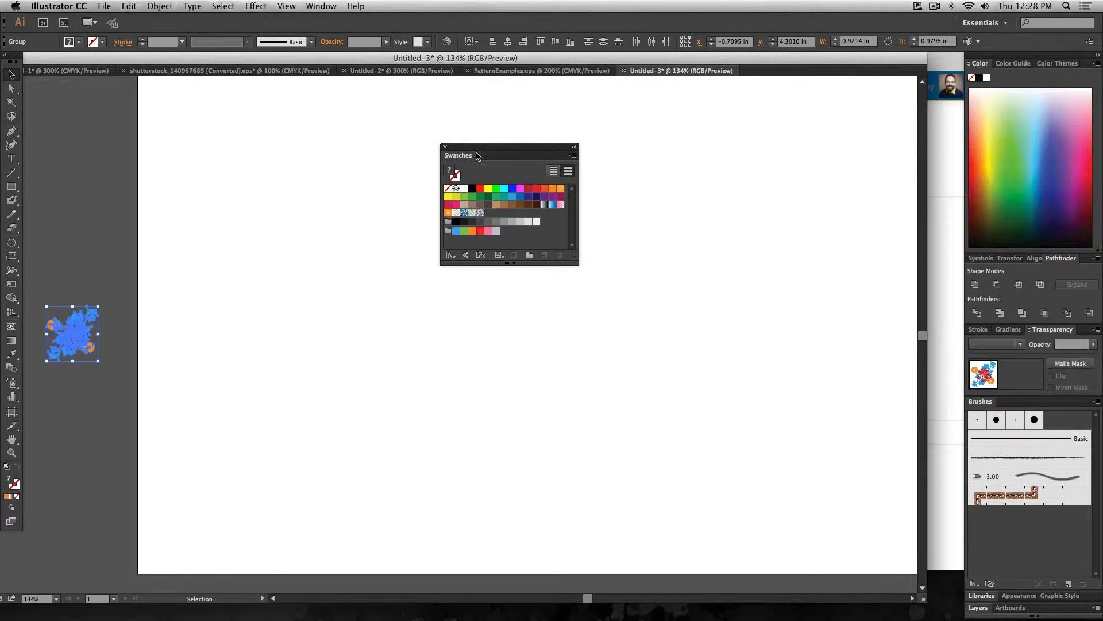
drag(482, 151, 816, 193)
key(space)
drag(650, 164, 539, 207)
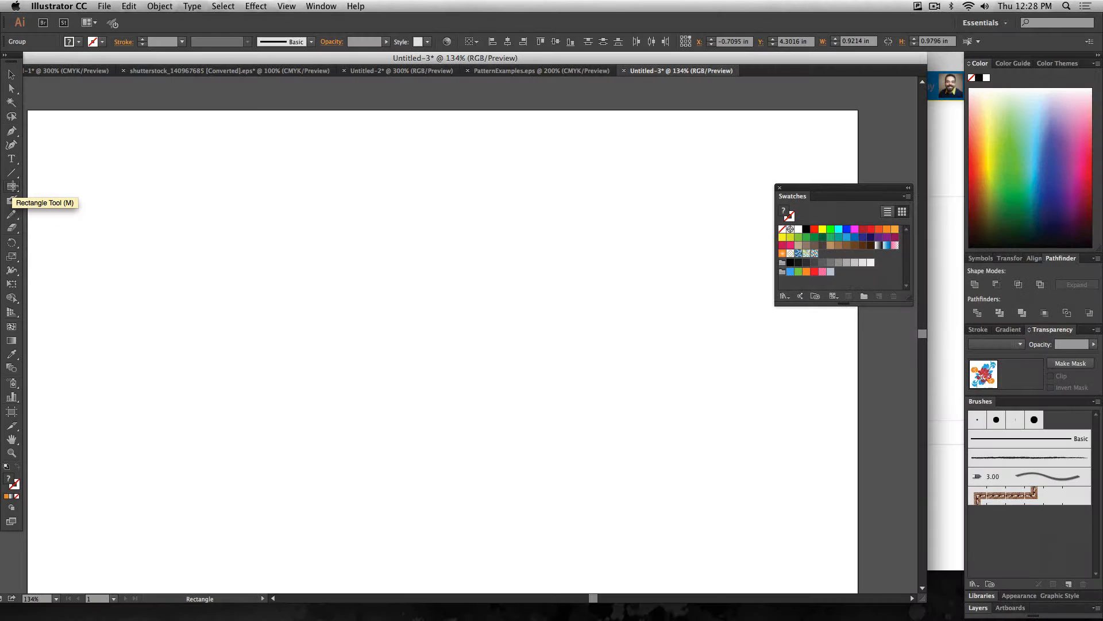
Draw a rectangle about 14.9 by 8.8 in covering the artboard and fill it with the new floral pattern swatch.
key(space)
drag(76, 135, 877, 586)
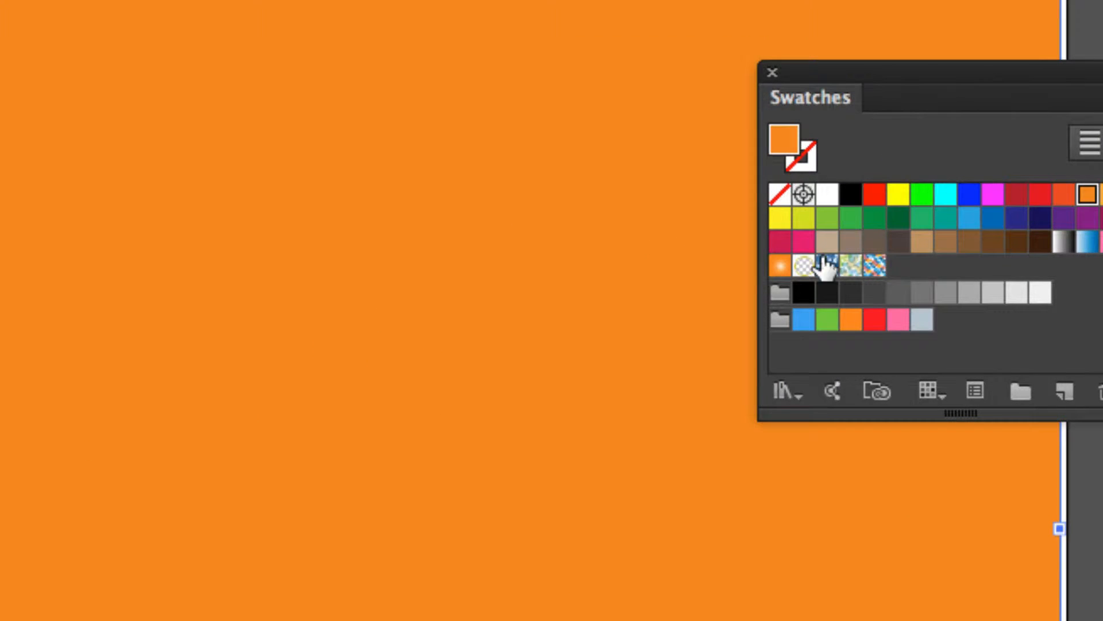
click(876, 269)
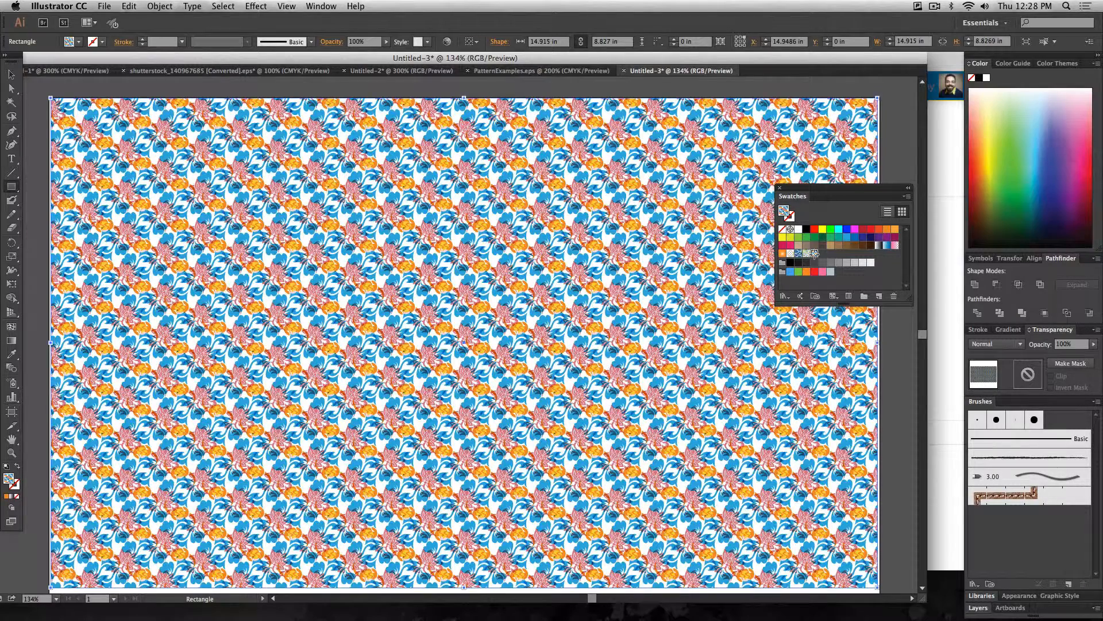
Shift the patterned rectangle down and right, and apply a Move of 0.0207 in horizontally and 0.342 in vertically with Transform Patterns enabled.
click(10, 76)
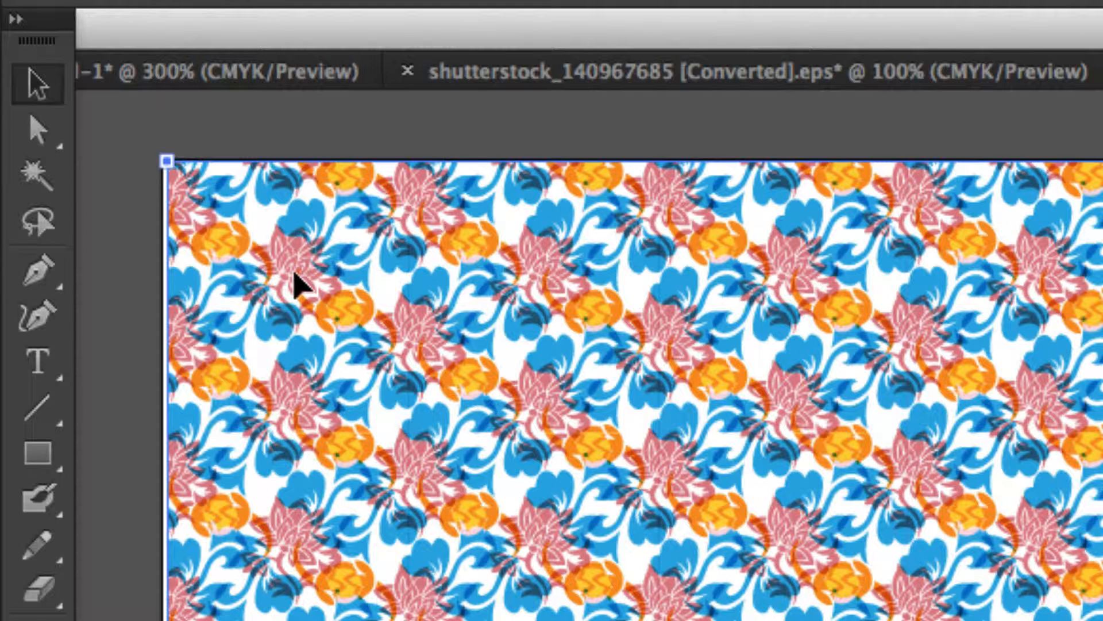
drag(294, 274, 523, 425)
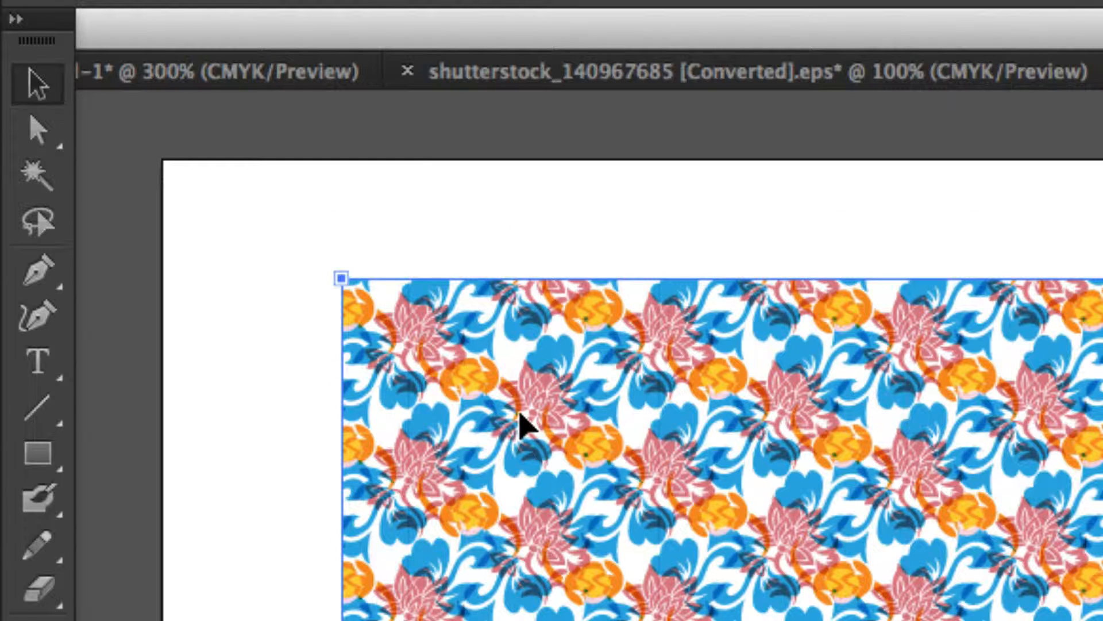
double_click(29, 81)
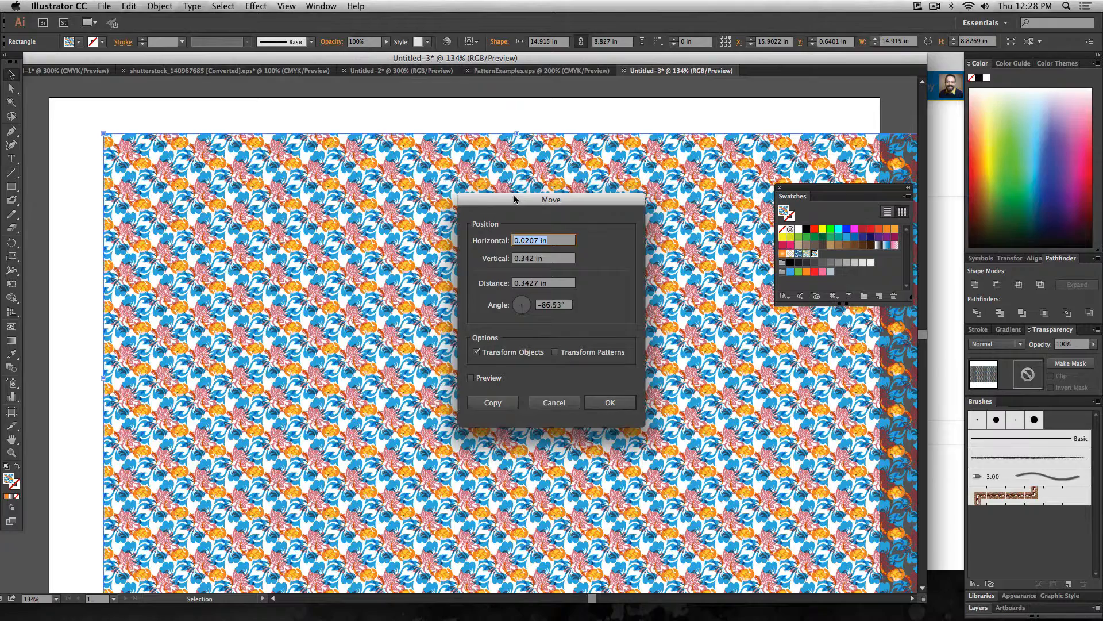
drag(540, 205, 289, 111)
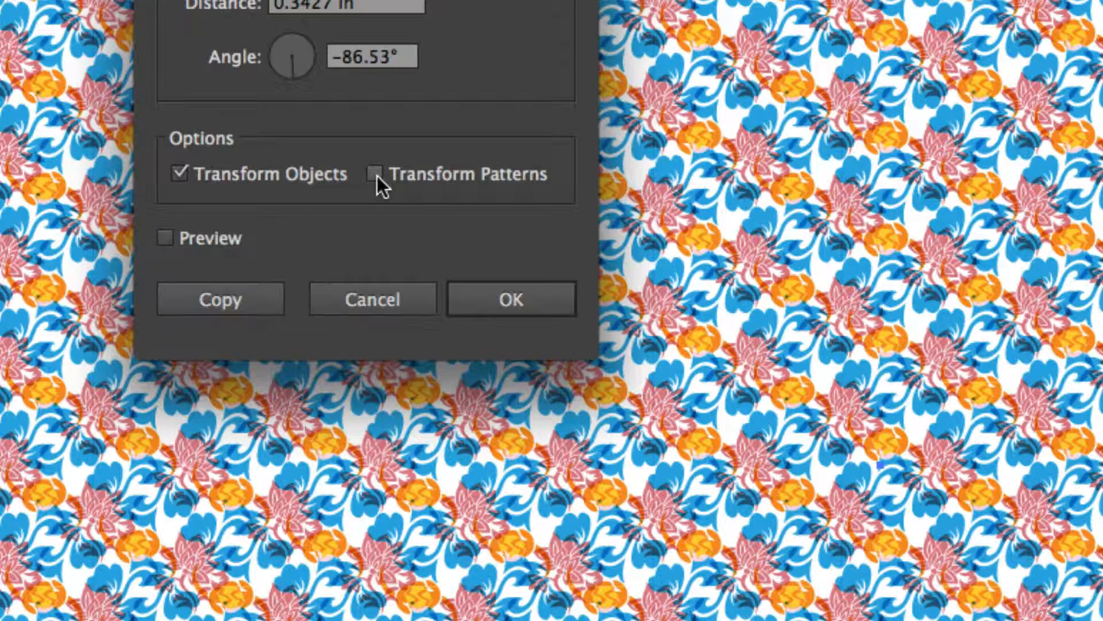
click(375, 174)
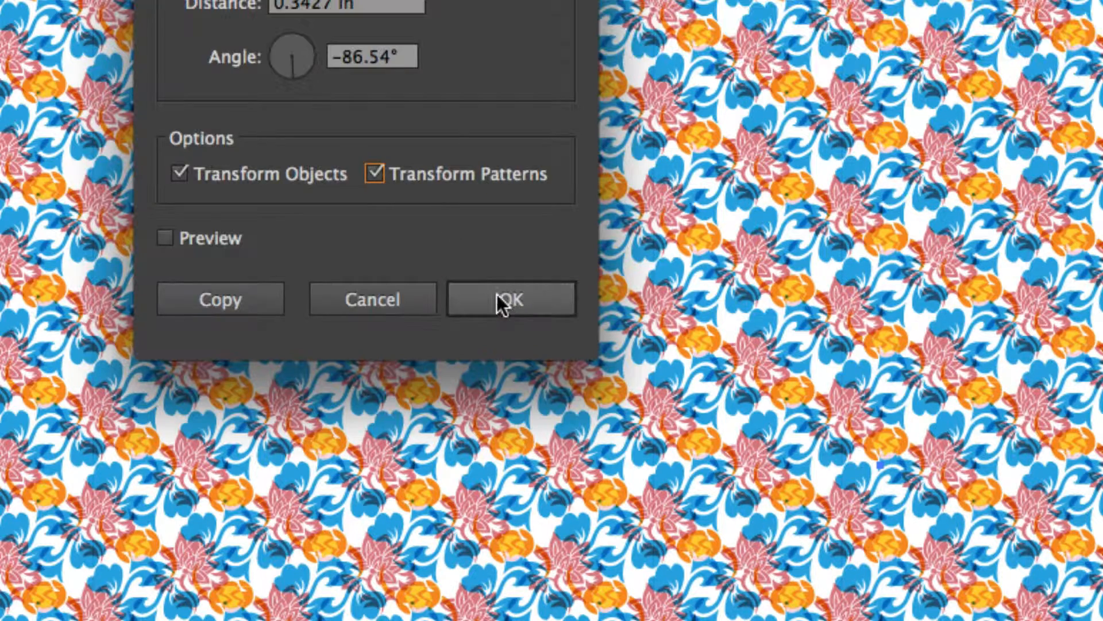
click(497, 298)
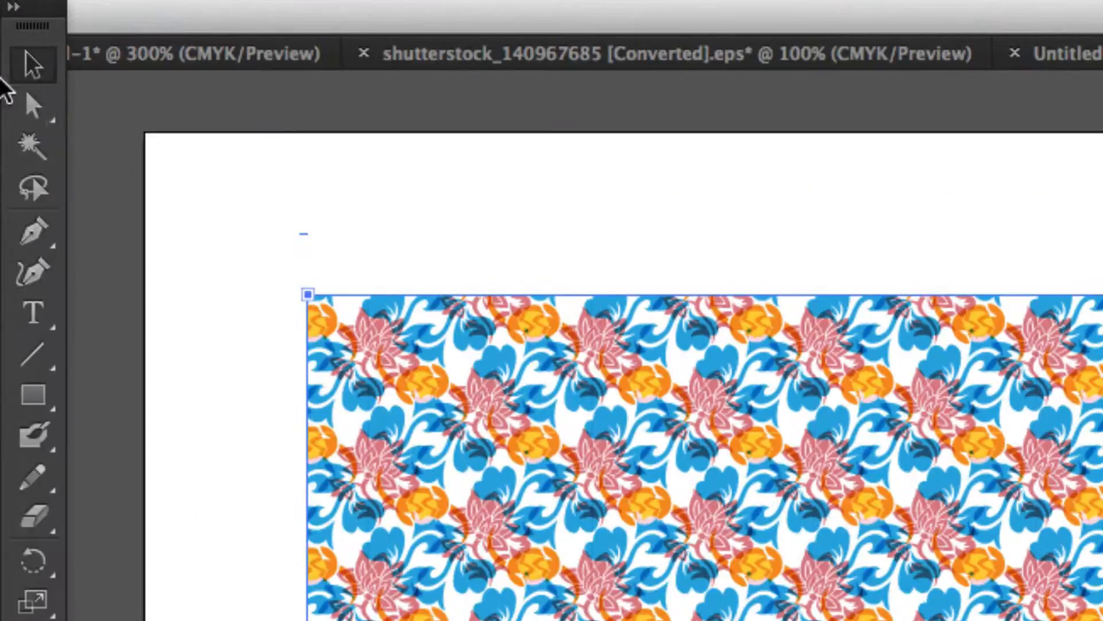
Scale the rectangle together with its pattern to about 9.67 by 5.72 in and place it in the artboard's upper-left area.
drag(370, 425, 364, 345)
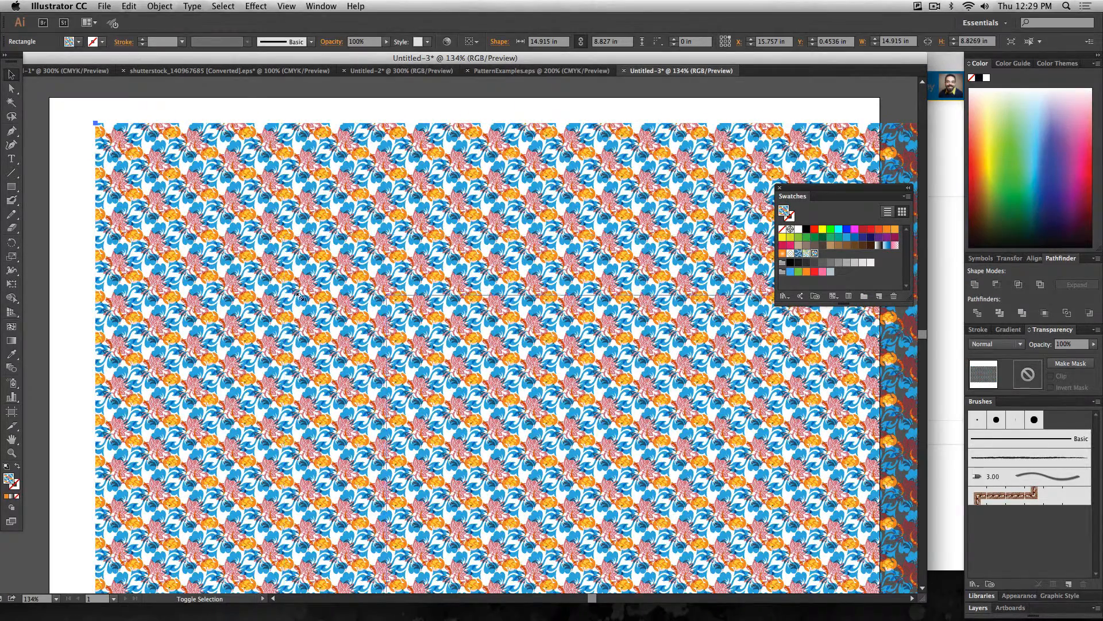
drag(300, 297, 299, 296)
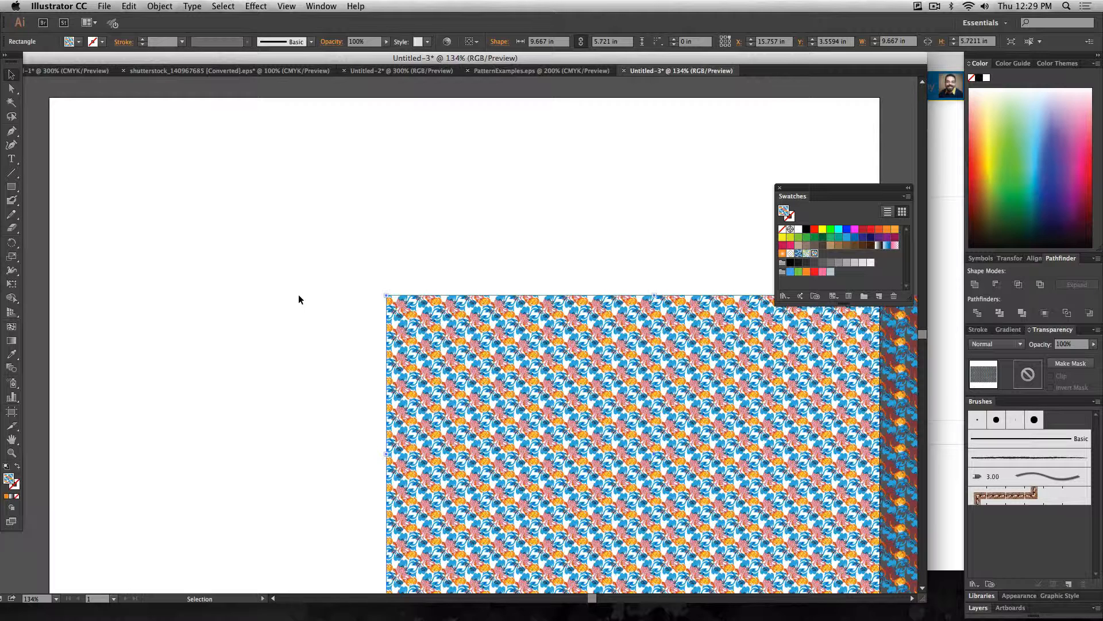
drag(445, 353, 131, 183)
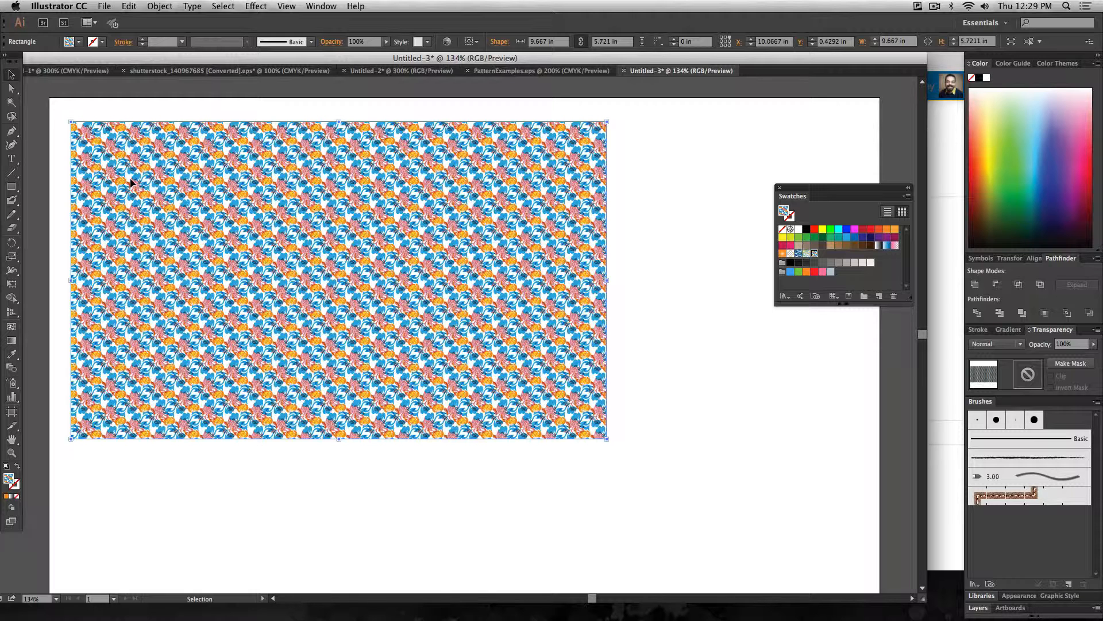
click(644, 175)
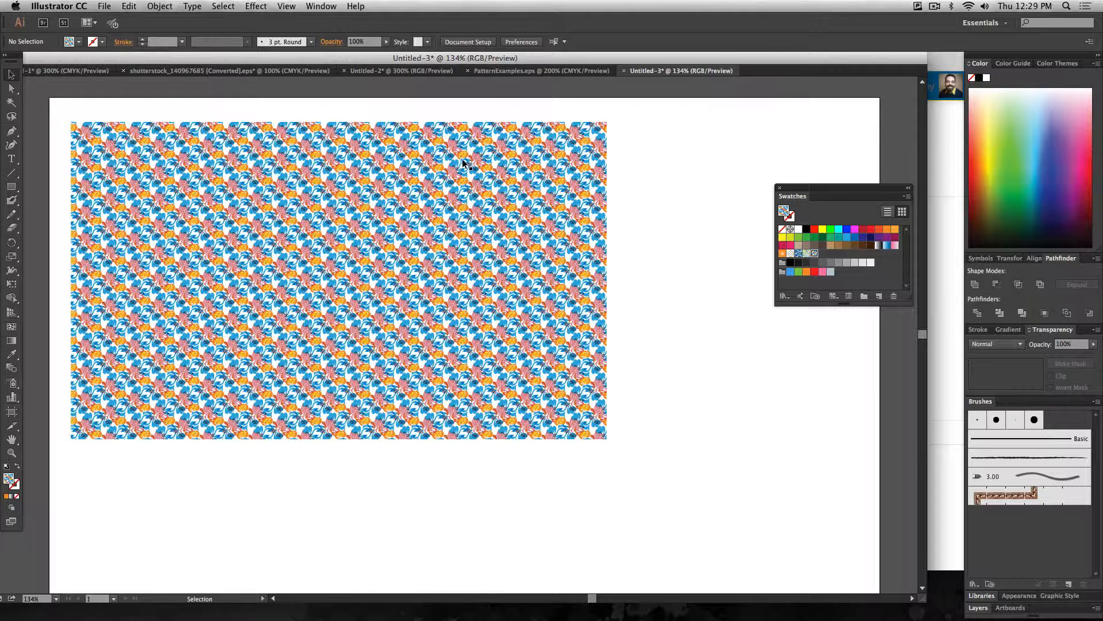
click(104, 6)
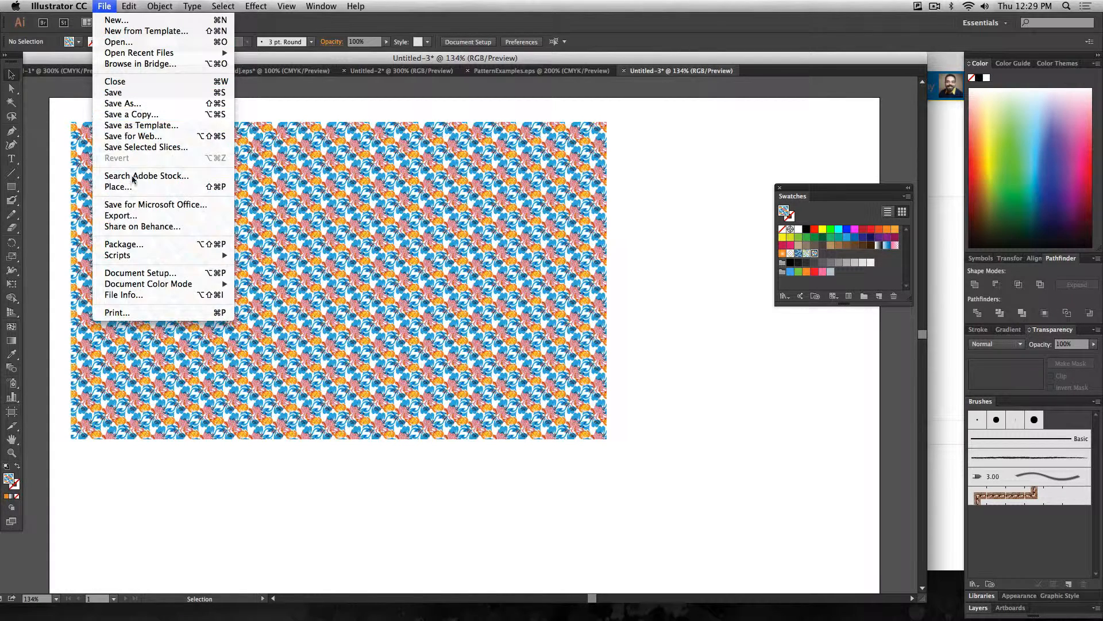
click(143, 311)
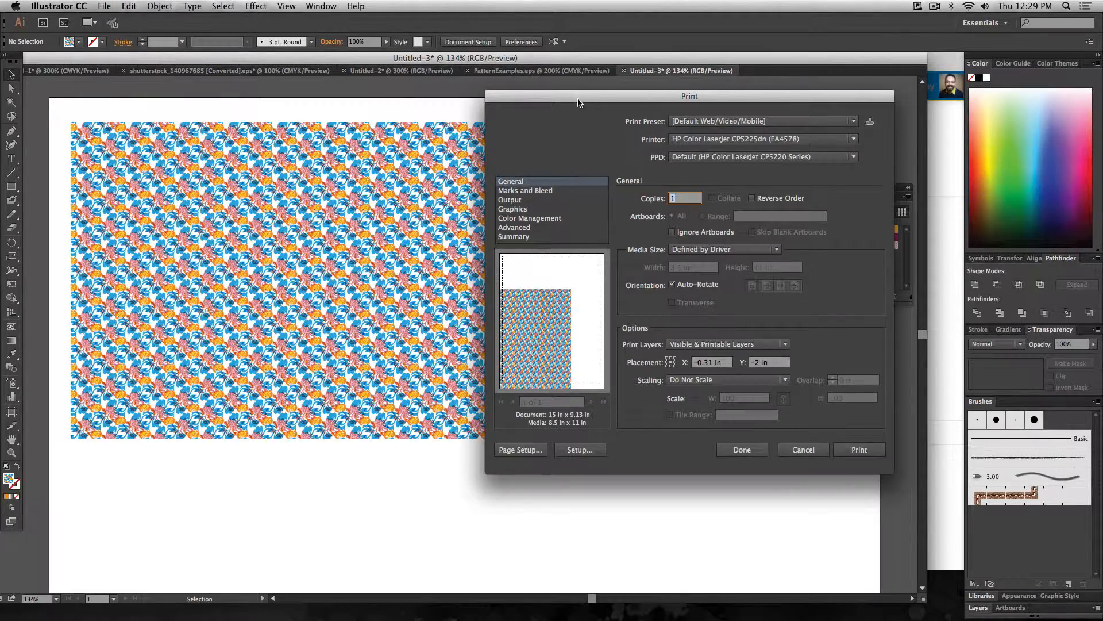
drag(578, 101, 450, 80)
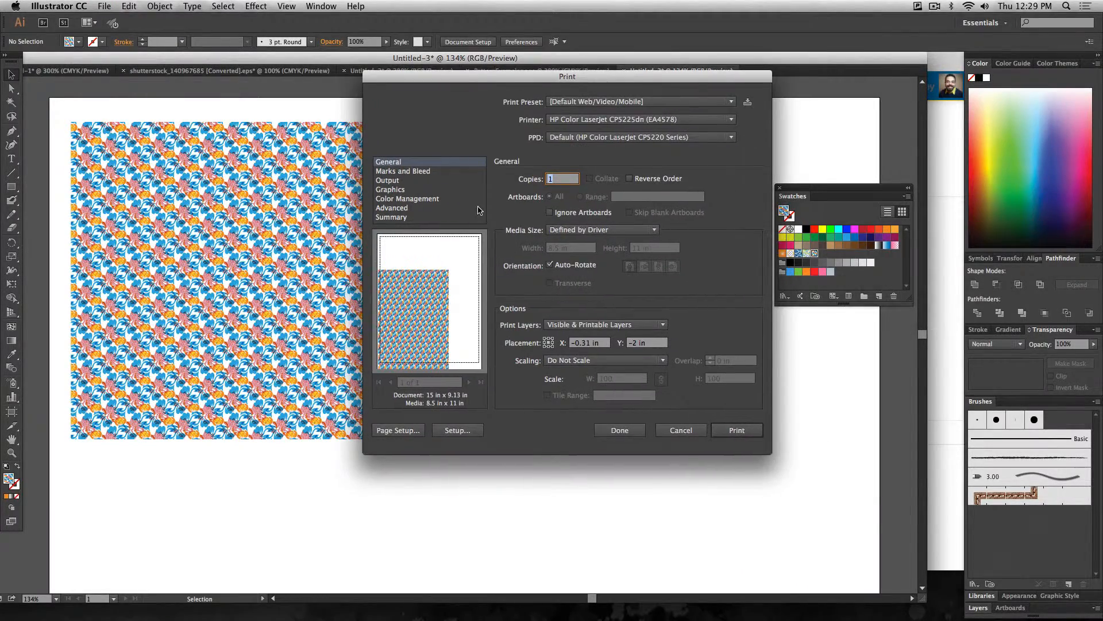
click(681, 430)
Switch to the Untitled-2 document, check the Tabloid media size in its print settings and close them without printing.
click(522, 70)
click(388, 70)
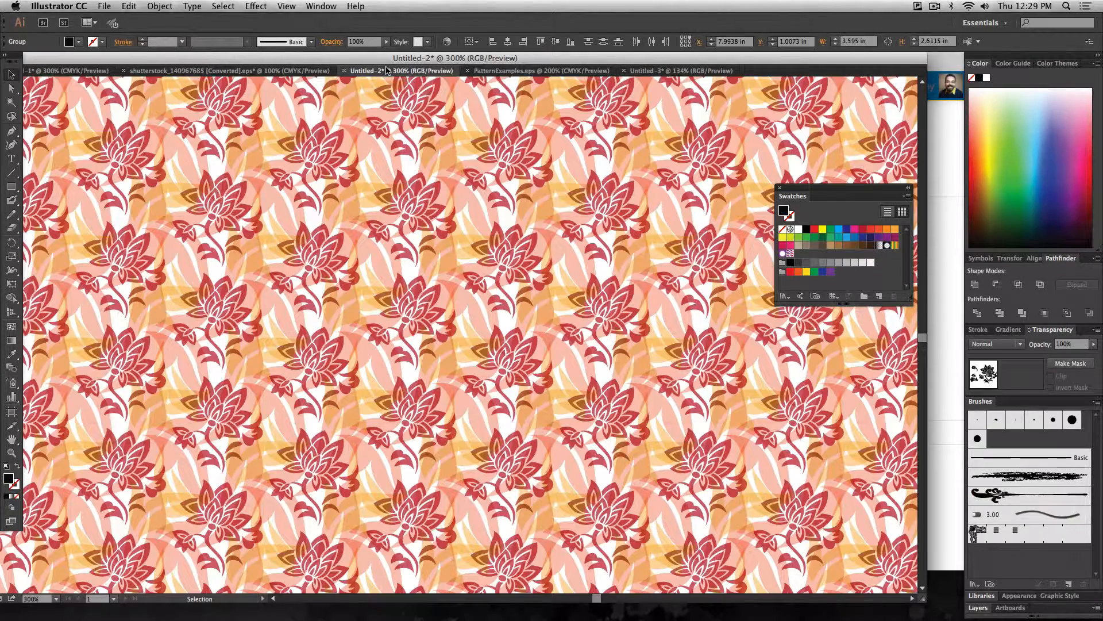
key(super+0)
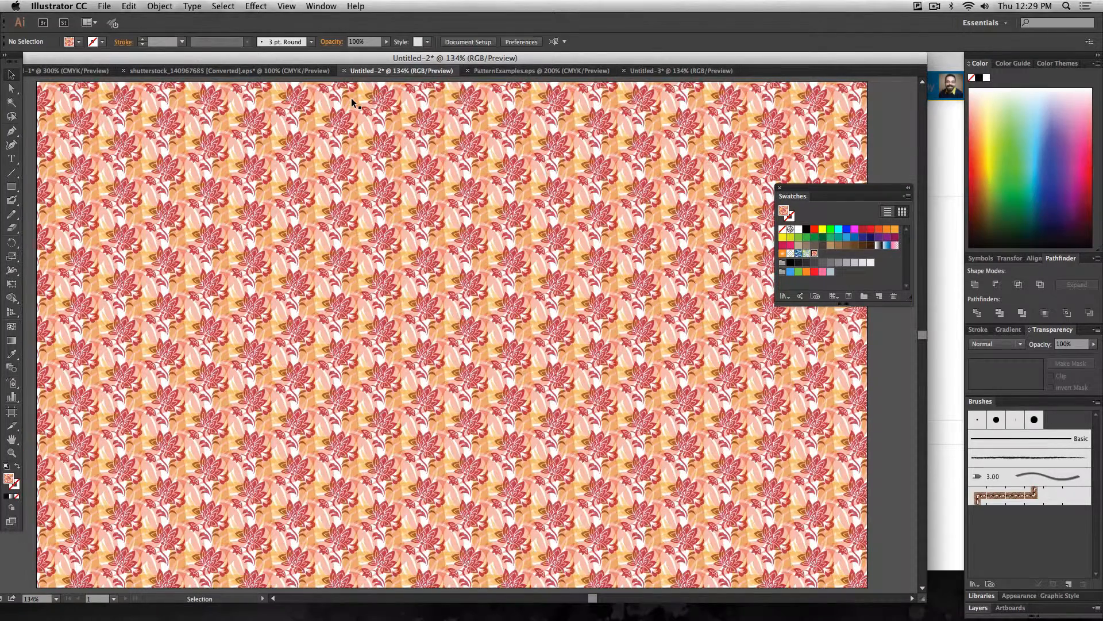
key(super+p)
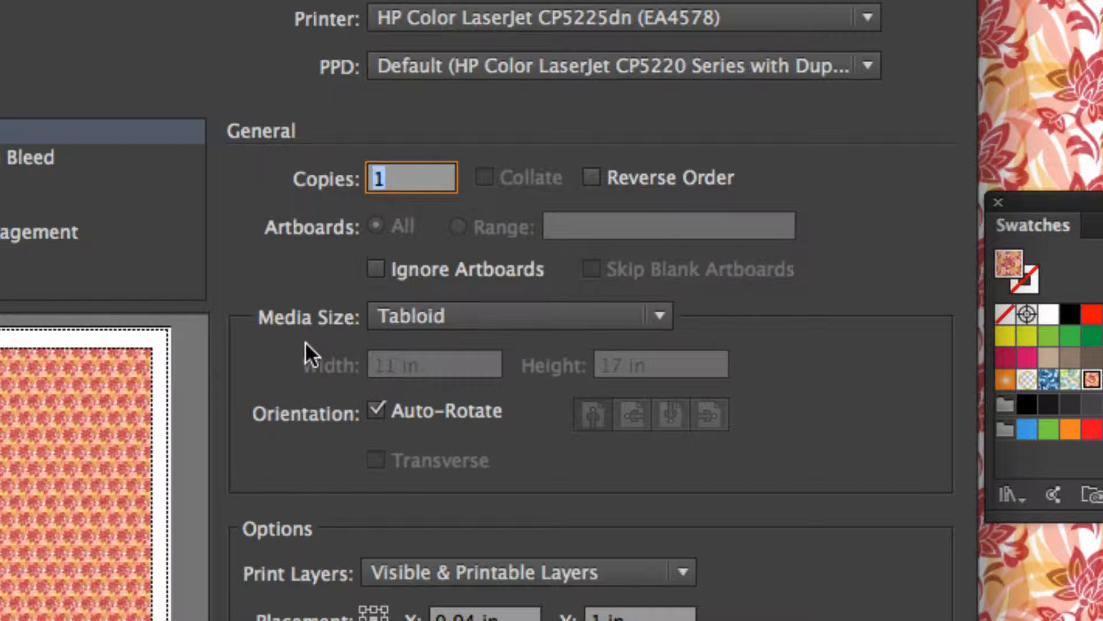
click(425, 314)
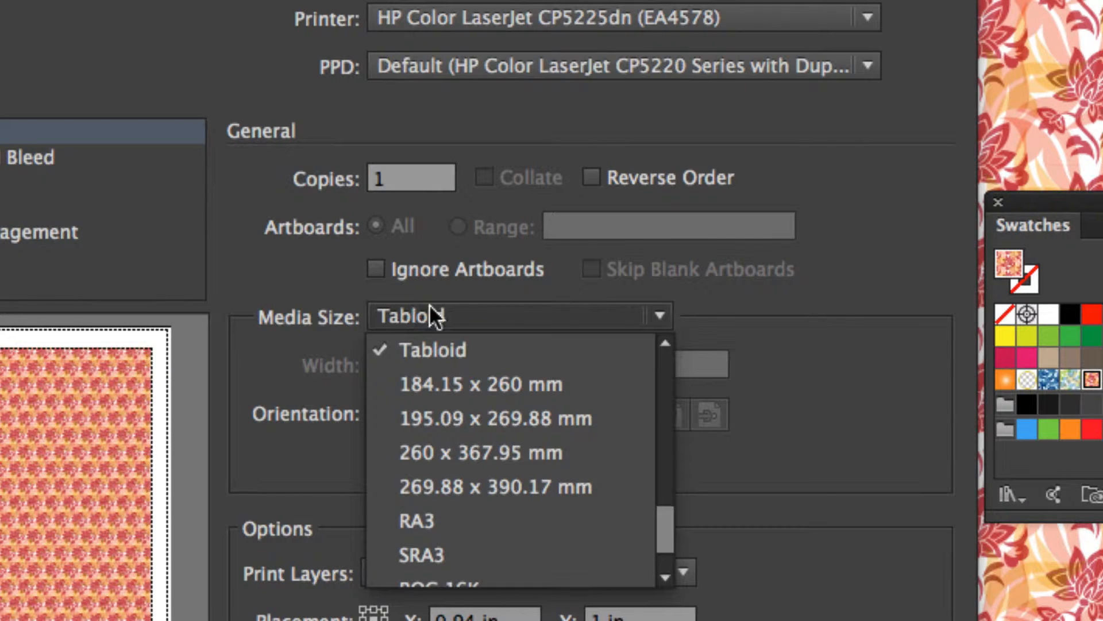
click(289, 332)
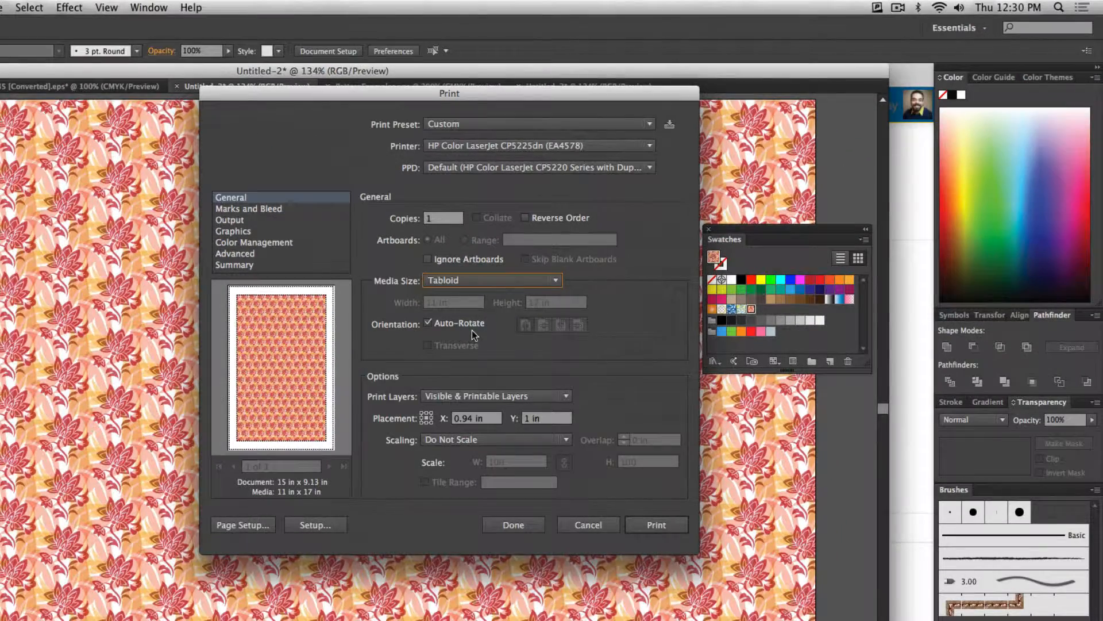
click(587, 525)
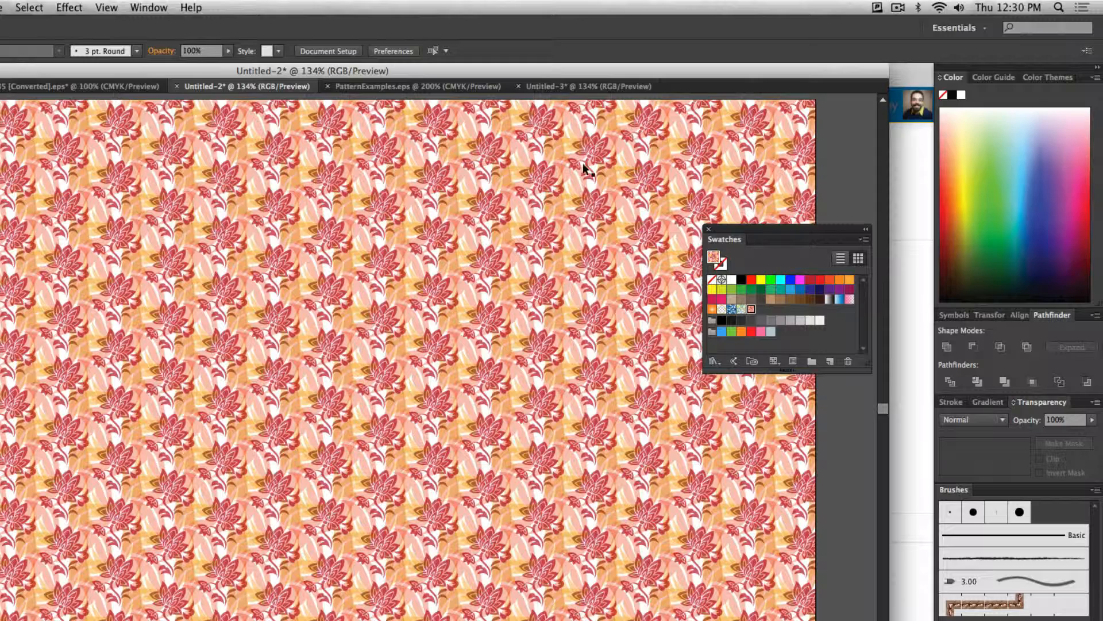
click(897, 7)
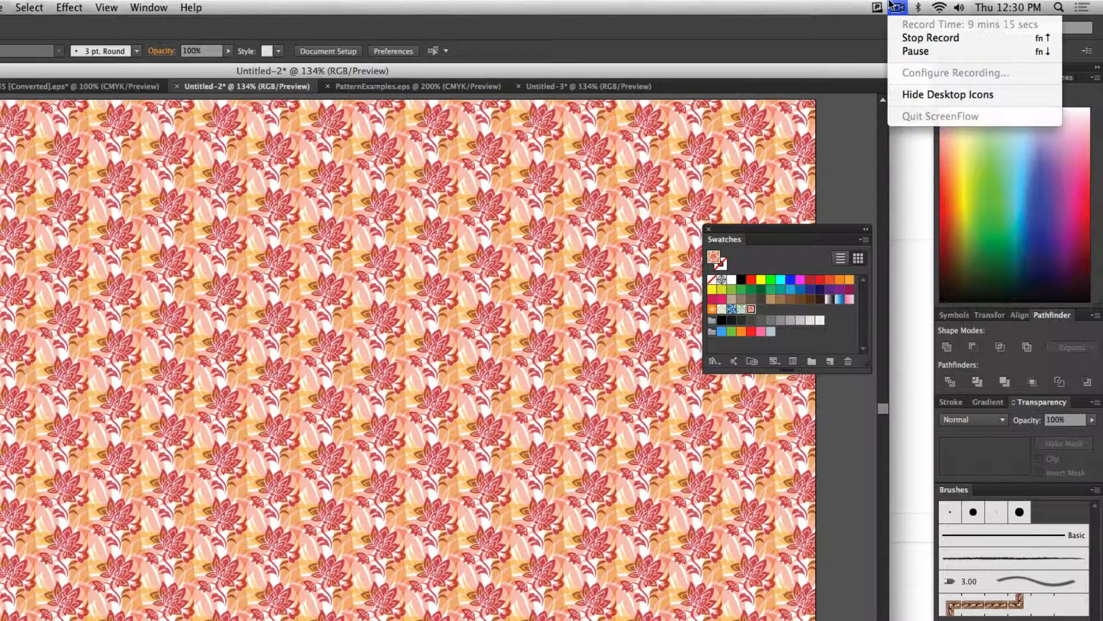